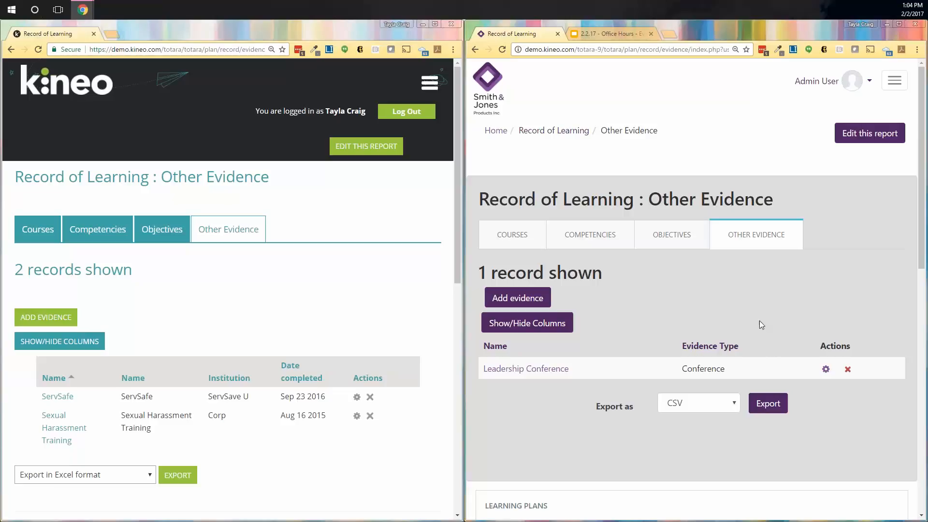
Step: Scroll down the Other Evidence lists to compare the two sites' records
scroll(328, 338, down, 1)
scroll(628, 281, down, 1)
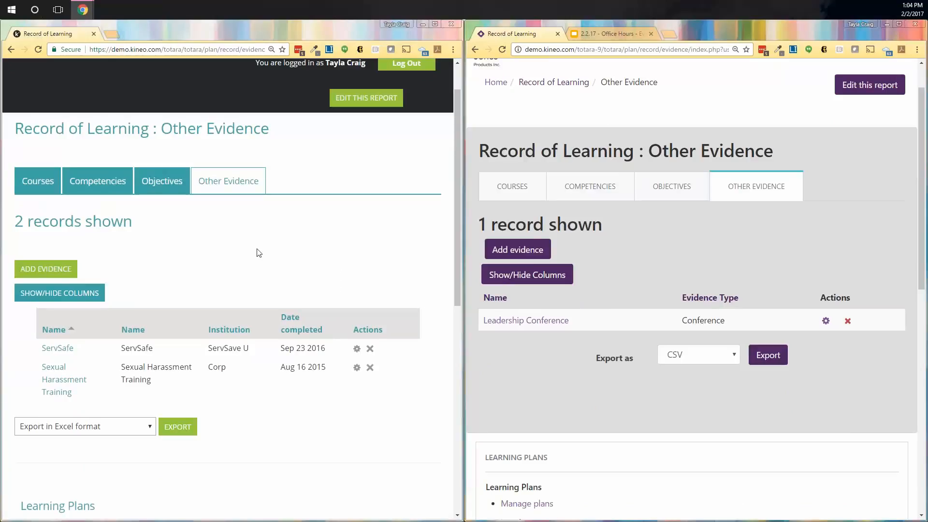
Step: On the older site, start new evidence 'Evidence Example - Conference Attendance' with a pasted placeholder description
click(45, 269)
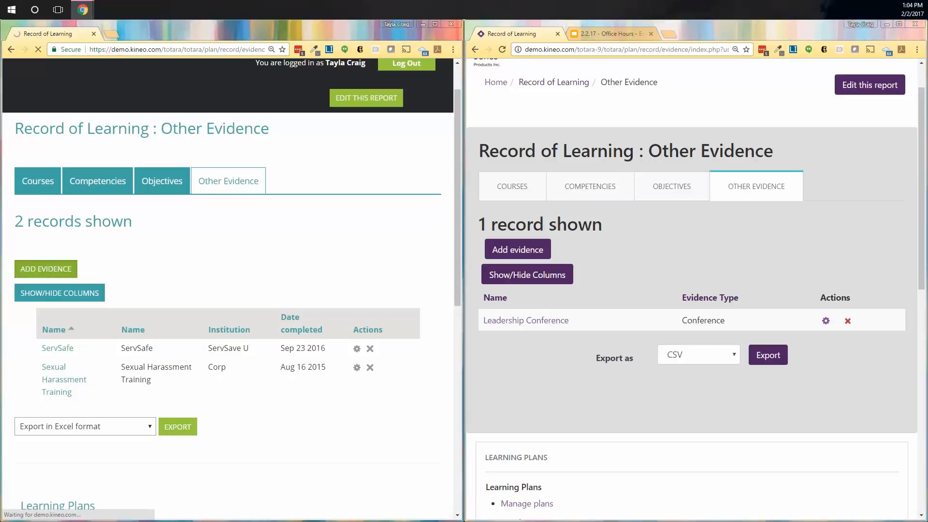
scroll(305, 308, down, 2)
scroll(305, 308, down, 2)
click(207, 171)
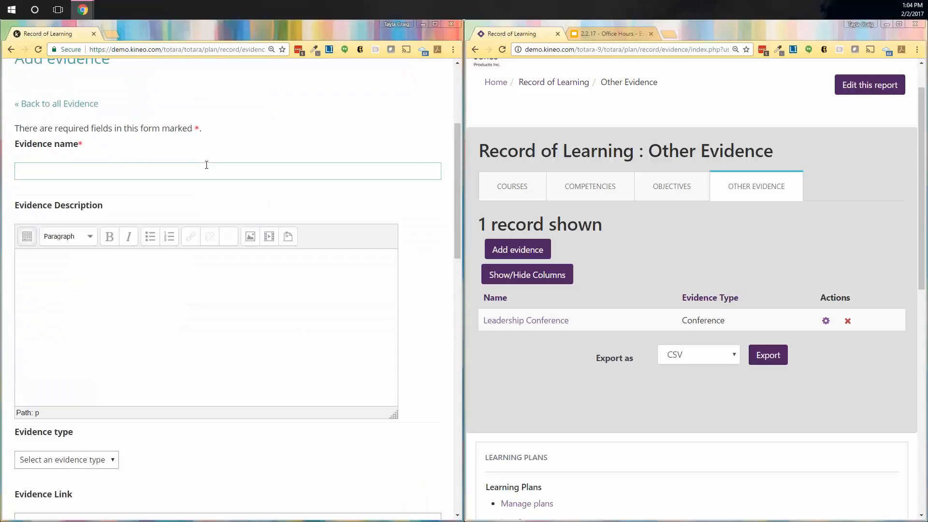
text(Evidence Example - Conference Attendanc)
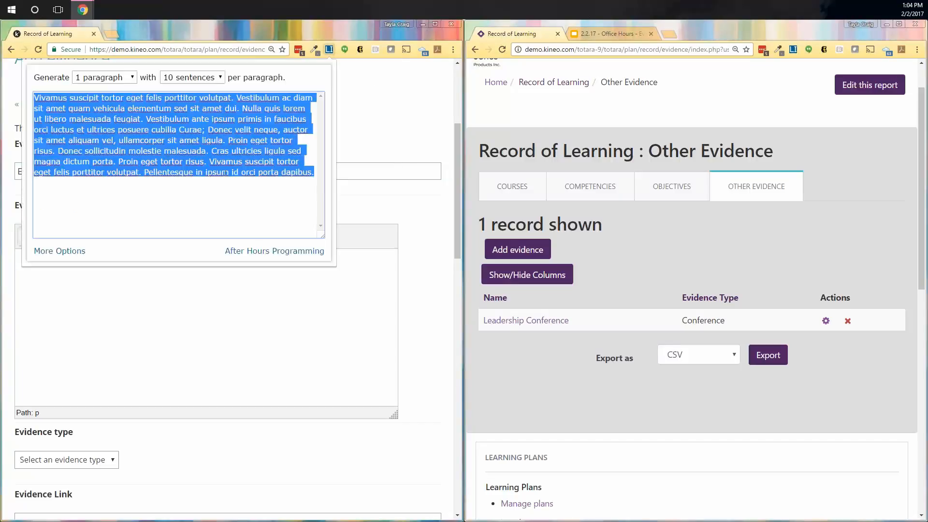
click(163, 326)
text(Vivamus suscipit tortor eget felis porttitor volutpat. Vestibulum ac diam sit amet quam vehicula elementum sed sit amet dui. Nulla quis lorem ut libero malesuada feugiat. Vestibulum ante ipsum primis in faucibus orci luctus et ultrices posuere cubilia Curae; Donec velit neque, auctor sit amet aliquam vel, ullamcorper sit amet ligula. Proin eget tortor risus. Donec sollicitudin molestie malesuada. Cras ultricies ligula sed magna dictum porta. Proin eget tortor risus. Vivamus suscipit tortor eget felis porttitor volutpat. Pellentesque in ipsum id orci porta dapibus.)
scroll(182, 314, down, 4)
Step: Check the evidence type list and leave the type unset
click(112, 268)
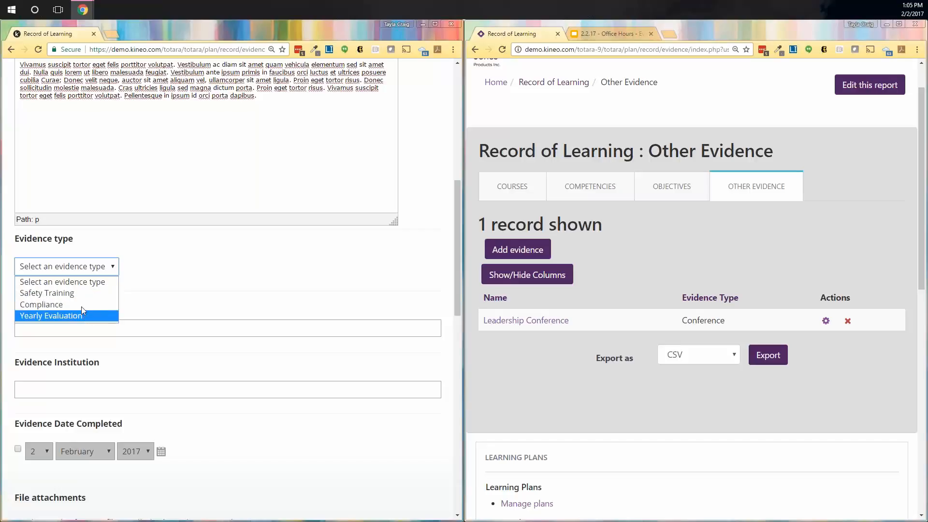
click(202, 282)
scroll(202, 282, up, 2)
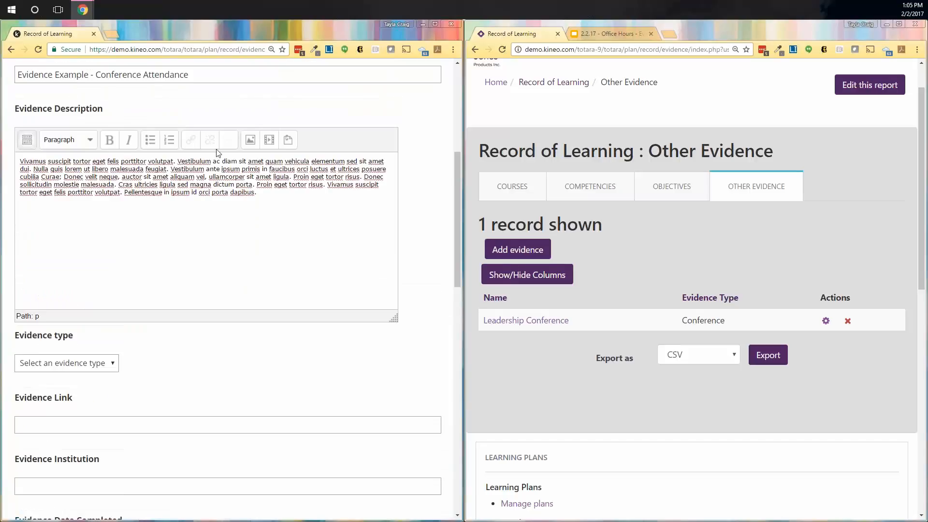
scroll(180, 285, down, 4)
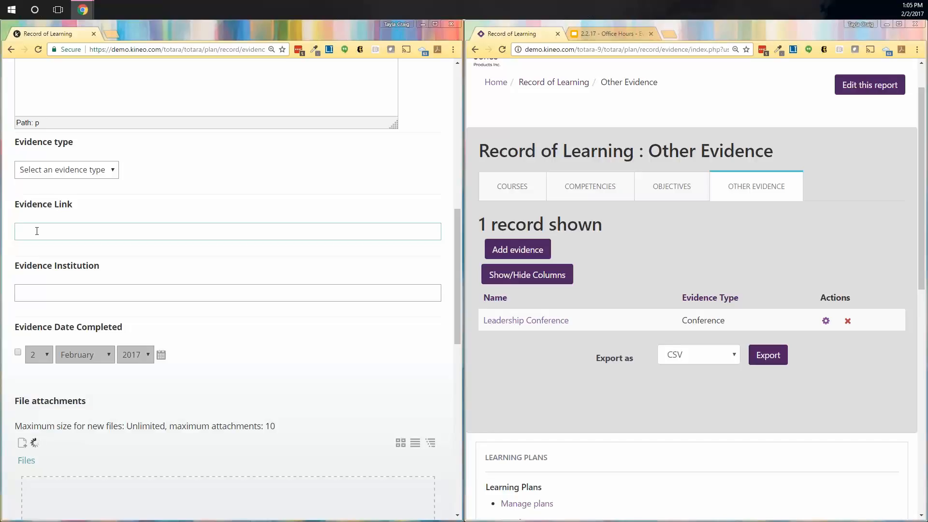
scroll(39, 232, down, 2)
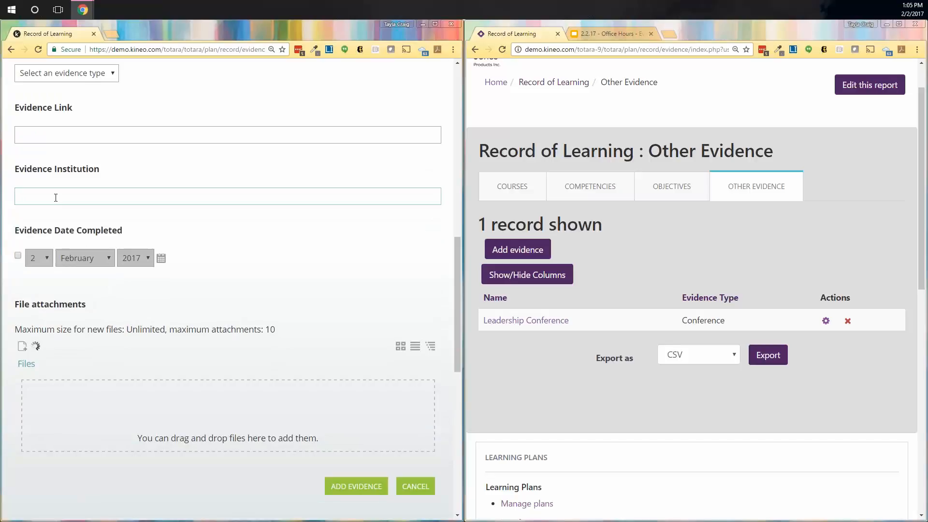
scroll(203, 234, down, 1)
Step: Enable the completion date, set it to 18 January 2017, and submit the evidence
click(17, 207)
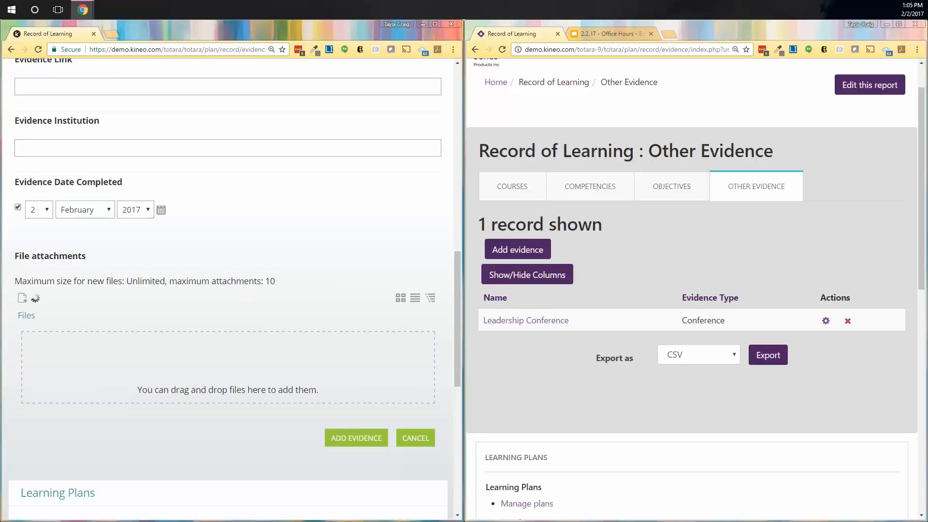
click(161, 210)
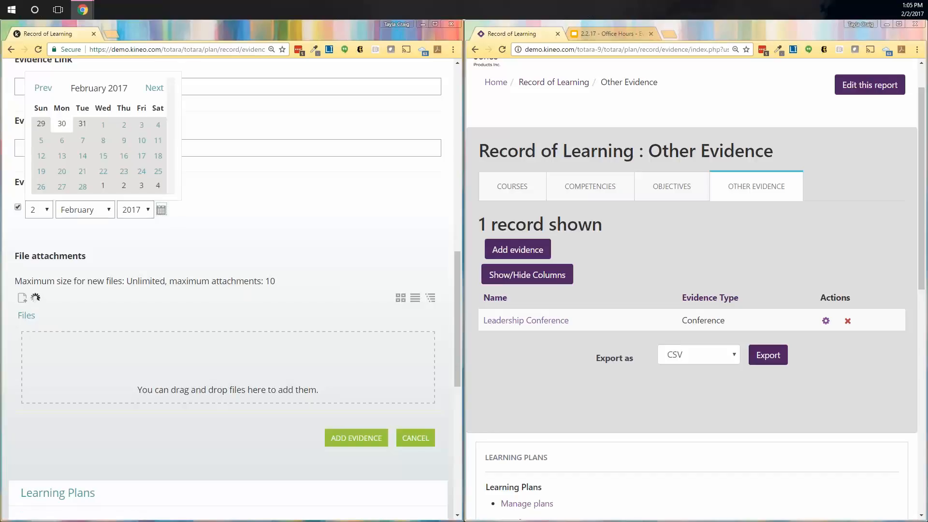
click(43, 88)
click(103, 156)
scroll(340, 343, down, 3)
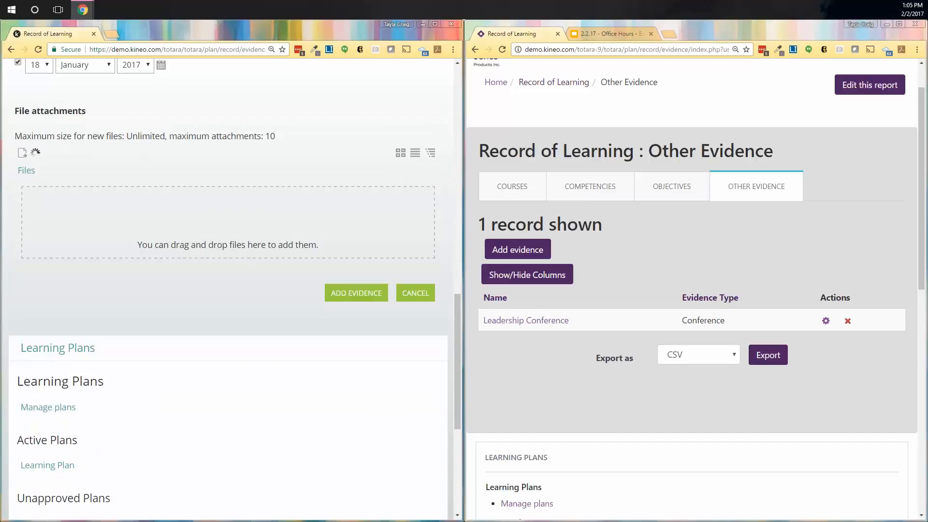
click(358, 294)
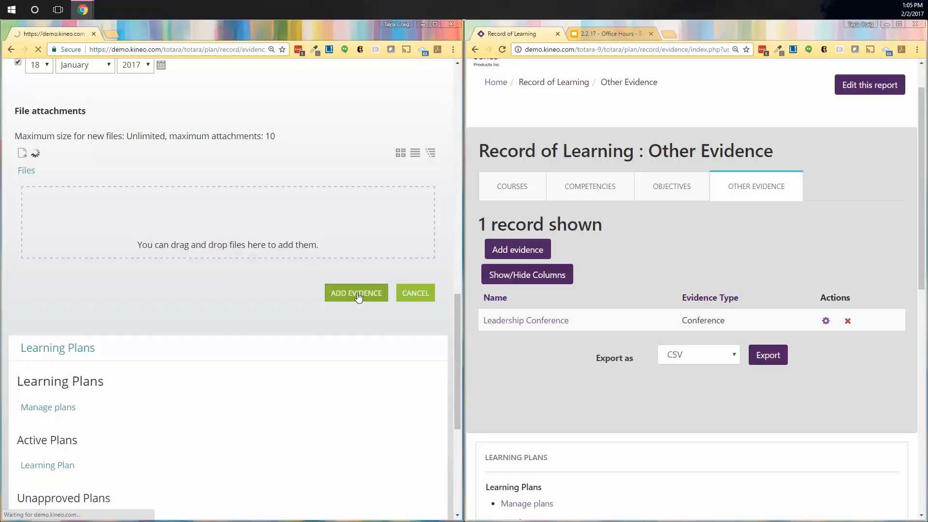
Step: View the ServSafe evidence details, then return to the Other Evidence list
scroll(167, 370, down, 4)
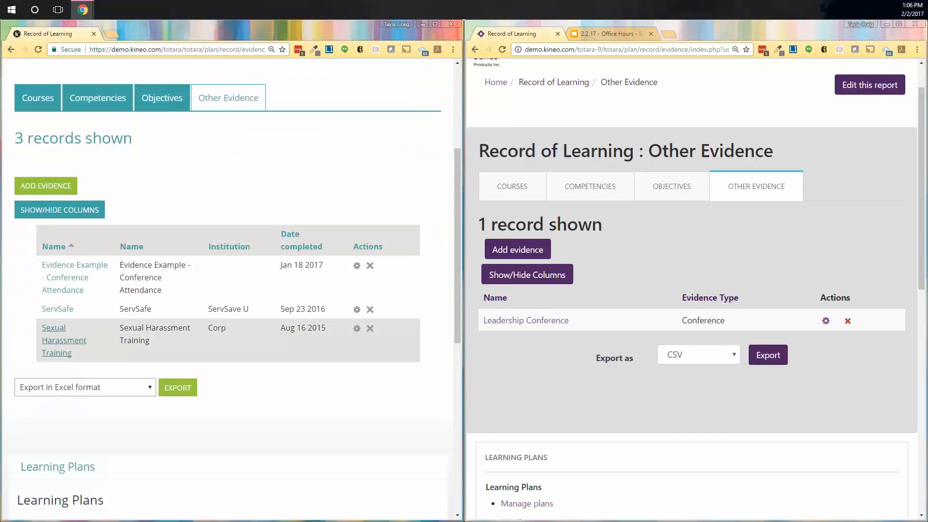
click(57, 309)
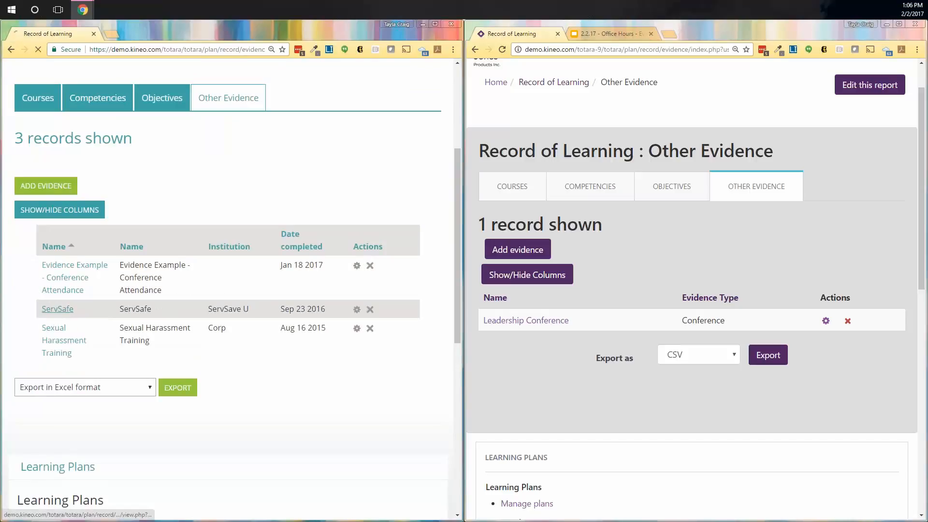
scroll(73, 229, down, 3)
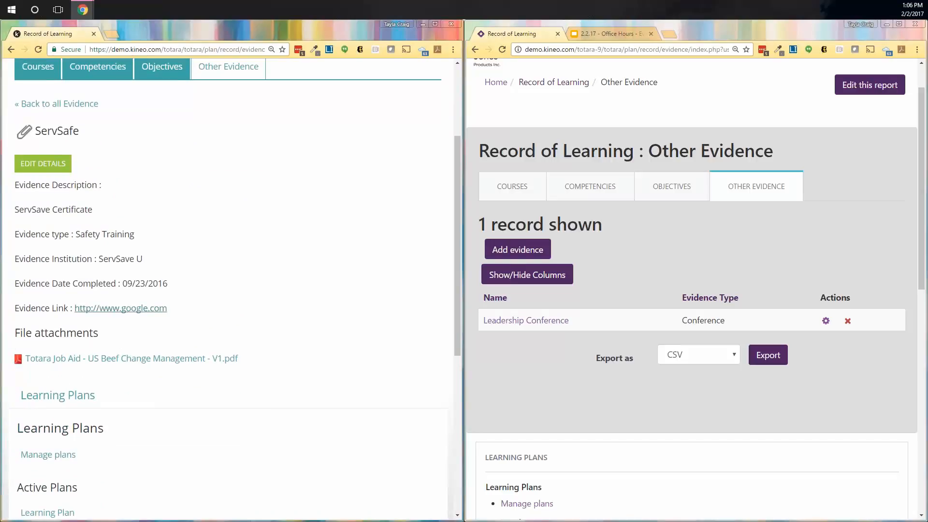
scroll(201, 428, down, 7)
scroll(72, 230, up, 4)
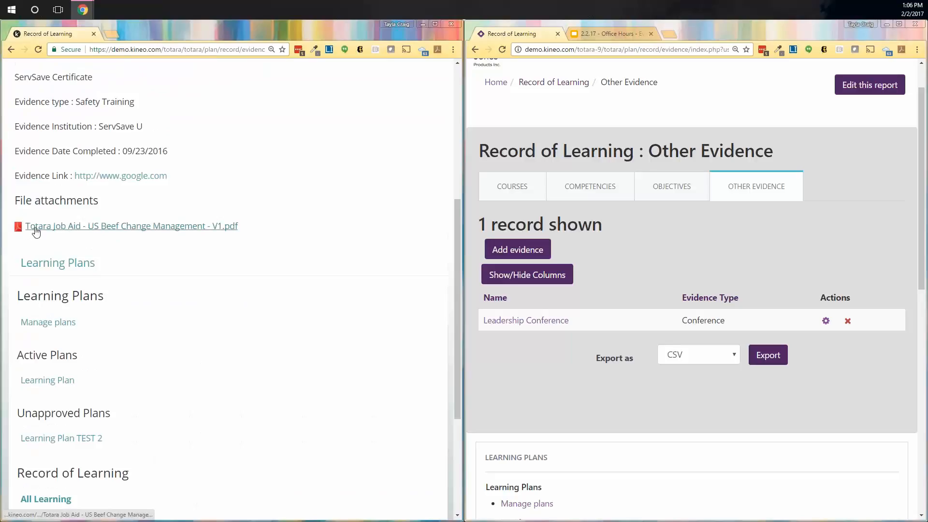
click(10, 51)
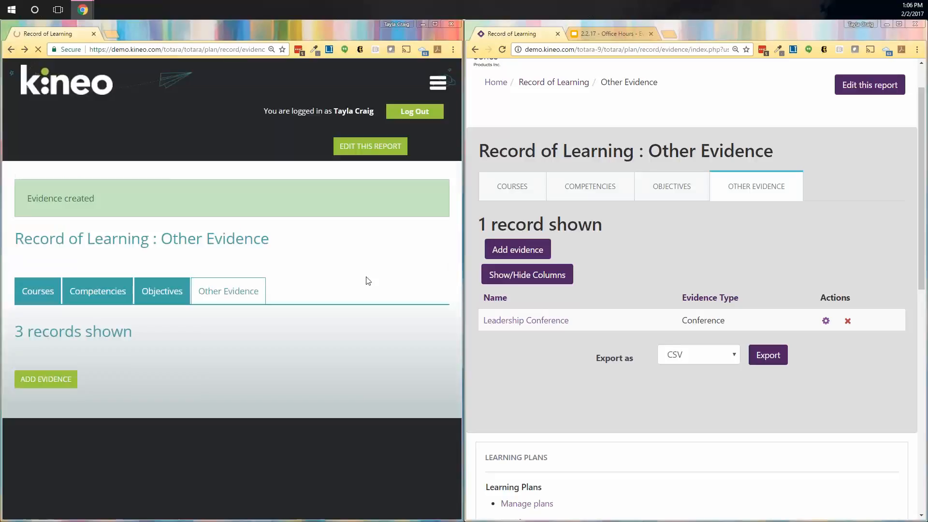
Step: Inspect Sexual Harassment Training details: type Compliance, institution Corp, completed 08/16/2015, then go back
click(54, 339)
scroll(298, 419, down, 4)
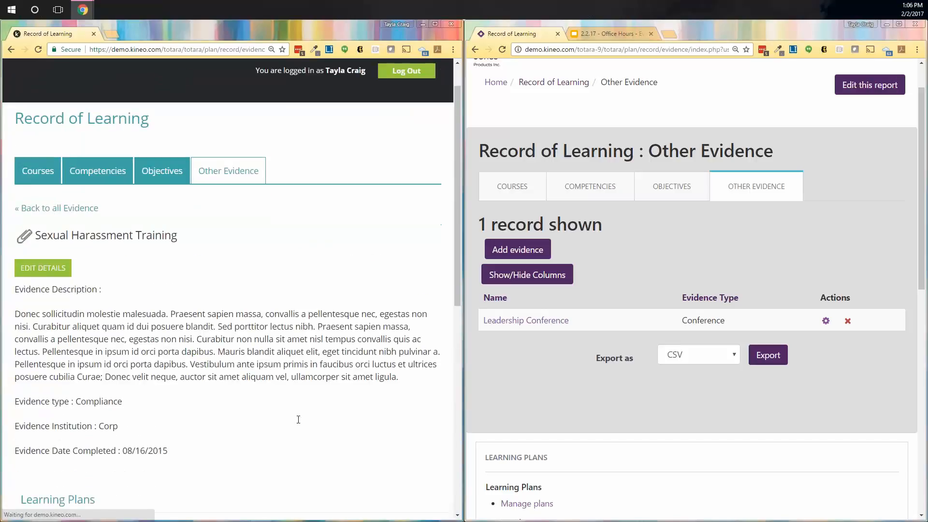
drag(78, 249, 122, 249)
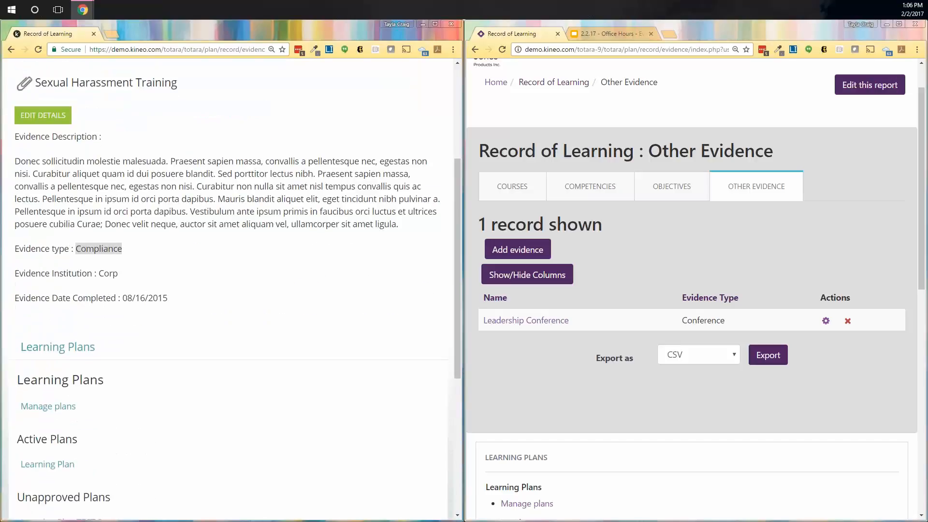
double_click(111, 273)
drag(99, 298, 394, 310)
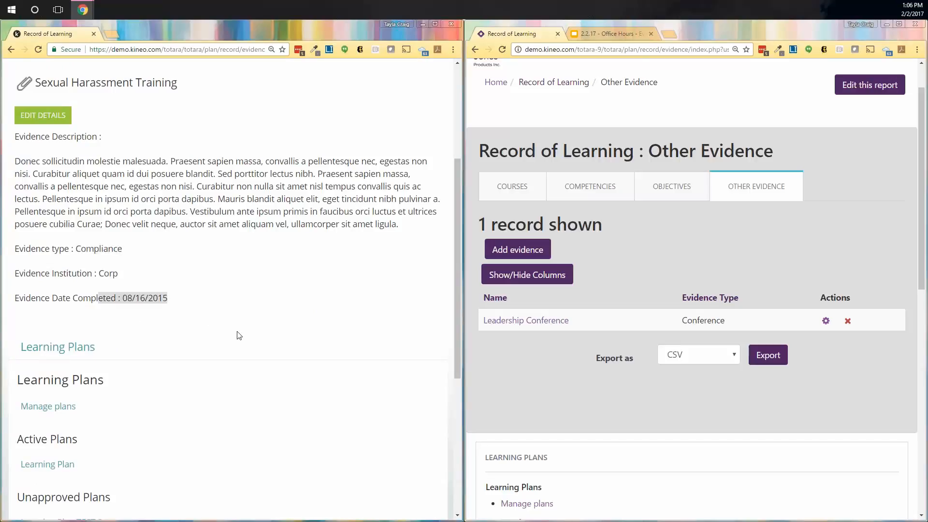
click(11, 49)
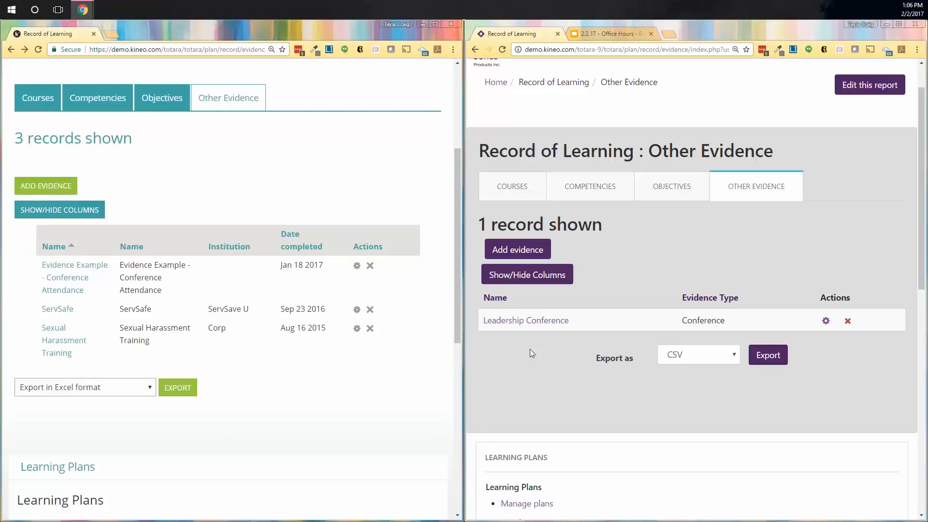
Step: On Totara 9, start new evidence 'Evidence Example - Conference Attendance' of type Conference
click(526, 252)
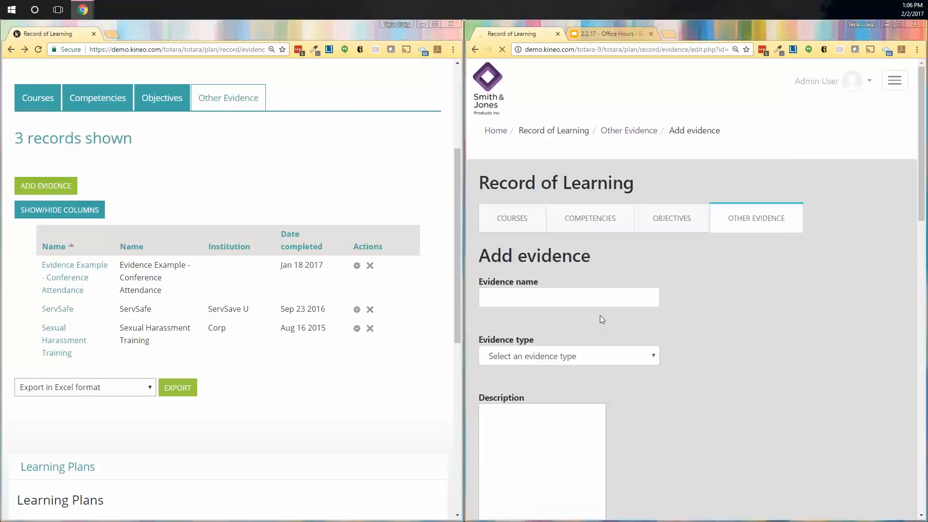
scroll(599, 316, down, 2)
click(568, 197)
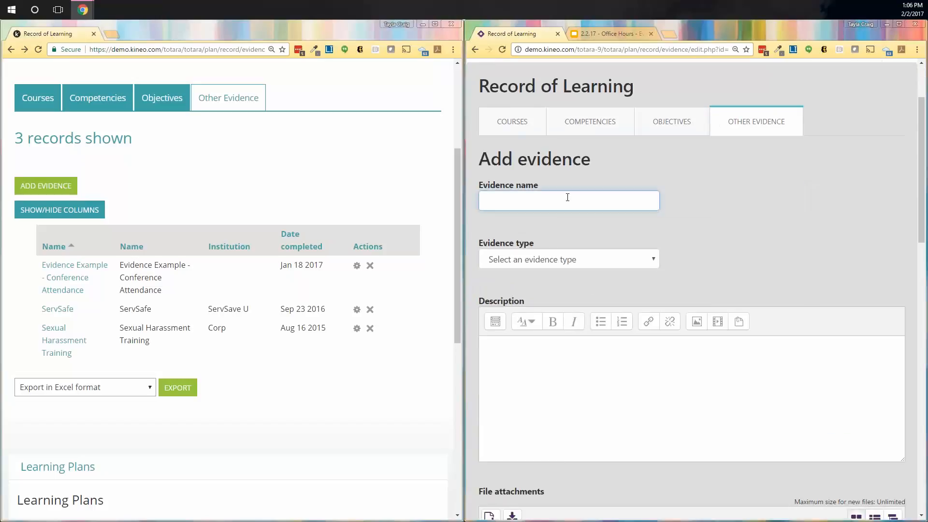
text(Evidence Example - Conference At)
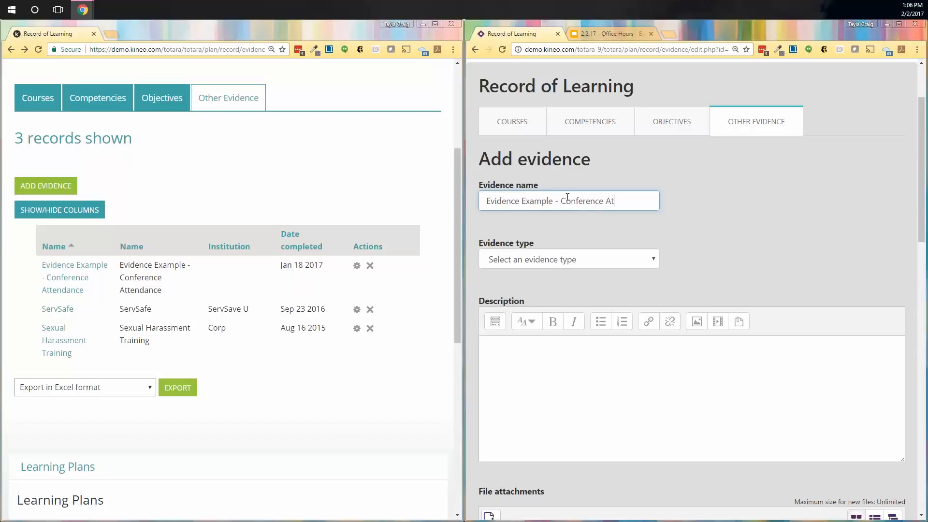
text(tendance)
scroll(650, 216, down, 1)
click(649, 214)
click(628, 237)
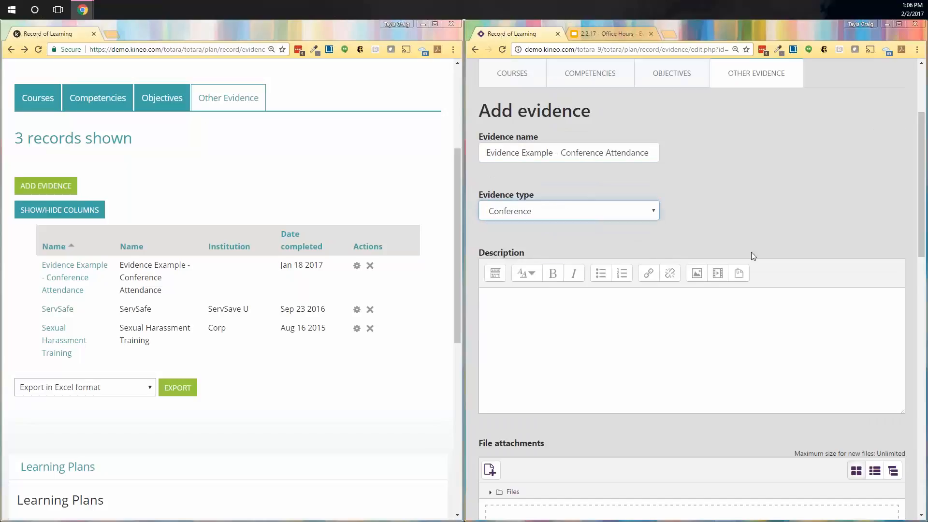
click(724, 205)
scroll(763, 334, down, 1)
Step: Paste placeholder text into the description and save the evidence record
click(687, 272)
text(Vivamus suscipit tortor eget felis porttitor volutpat. Vestibulum ac diam sit amet quam vehicula elementum sed sit amet dui. Nulla quis lorem ut libero malesuada feugiat. Vestibulum ante ipsum primis in faucibus orci luctus et ultrices posuere cubilia Curae; Donec velit neque, auctor sit amet aliquam vel, ullamcorper sit amet ligula. Proin eget tortor risus. Donec sollicitudin molestie malesuada. Cras ultricies ligula sed magna dictum porta. Proin eget tortor risus. Vivamus suscipit tortor eget felis porttitor volutpat. Pellentesque in ipsum id orci porta dapibus.)
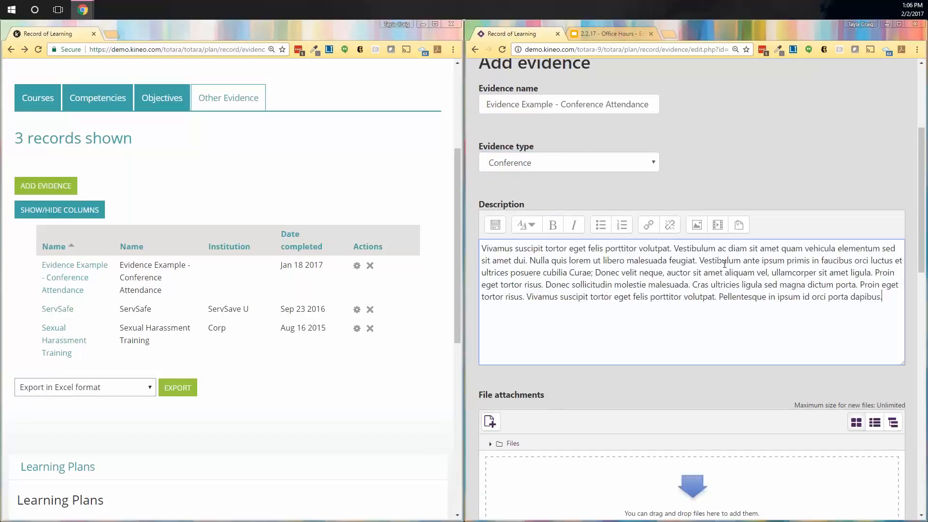
scroll(806, 352, down, 4)
scroll(643, 342, down, 2)
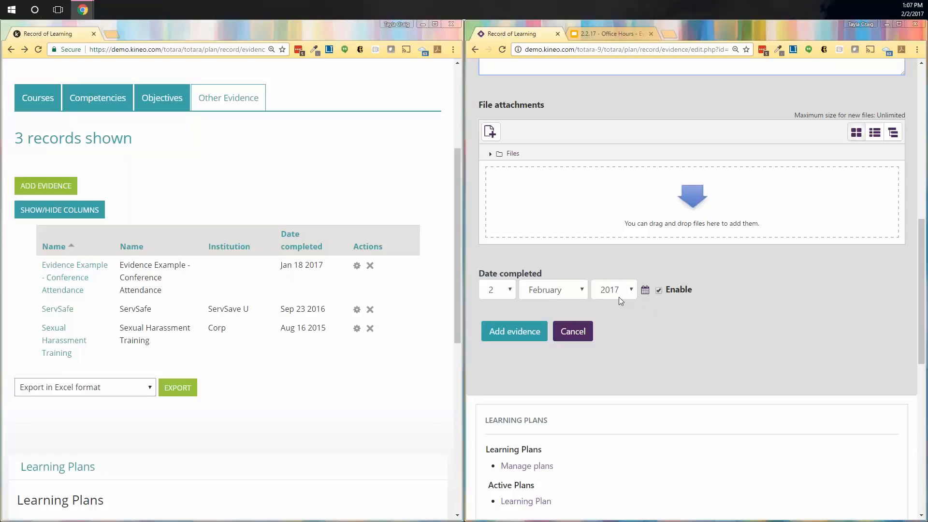
click(512, 338)
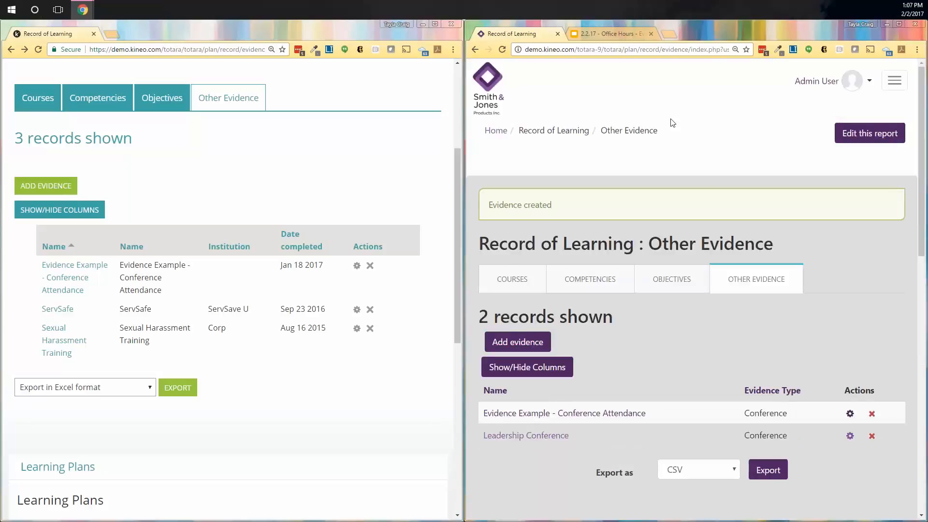
Step: Maximize the older Kineo site, go to its home page, and expand Site administration > Learning Plans
drag(162, 30, 406, 28)
scroll(83, 142, up, 4)
click(88, 115)
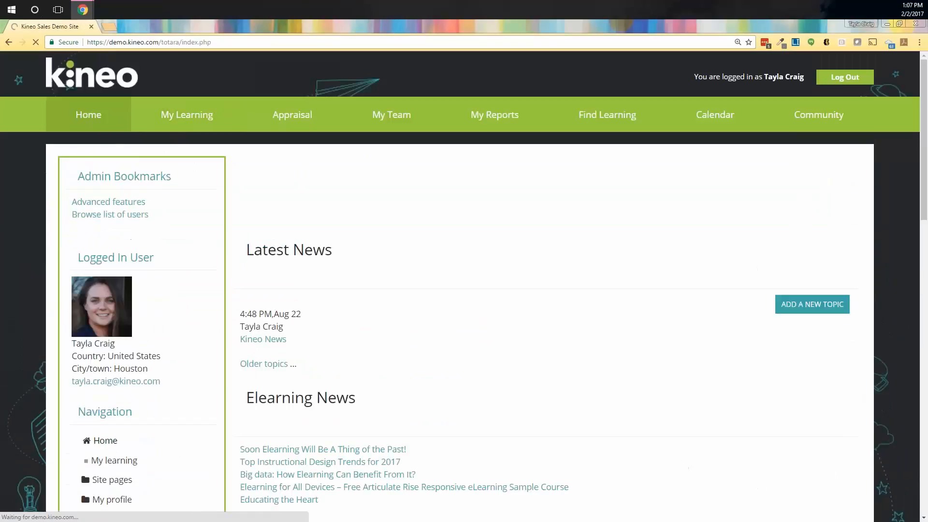
scroll(99, 276, down, 10)
click(123, 248)
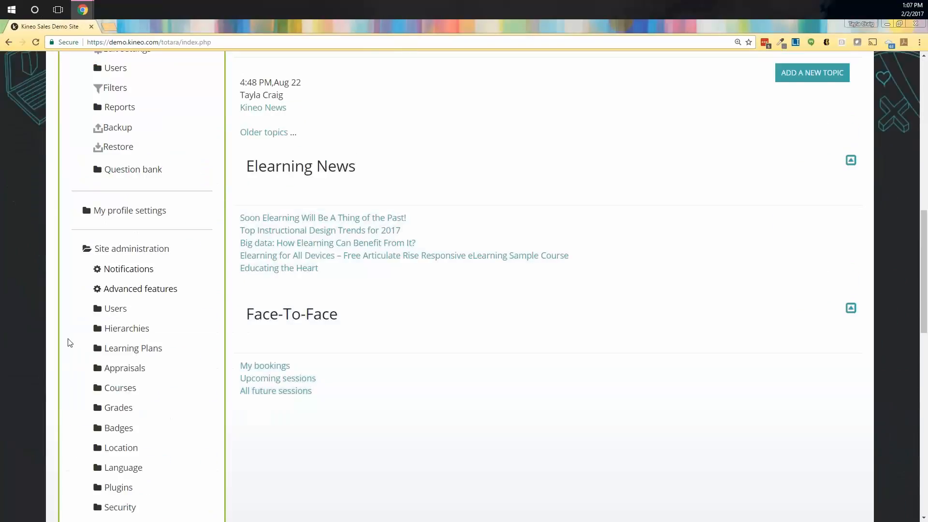
scroll(70, 342, down, 2)
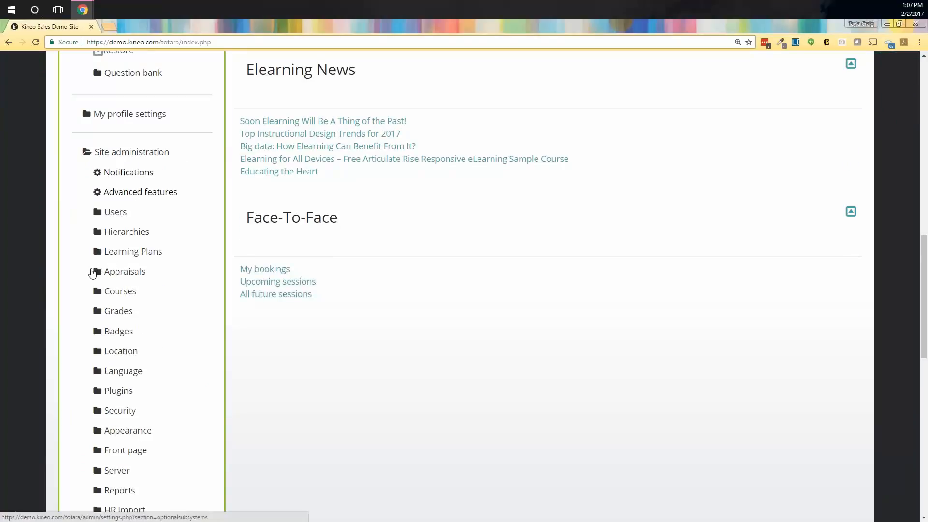
click(99, 257)
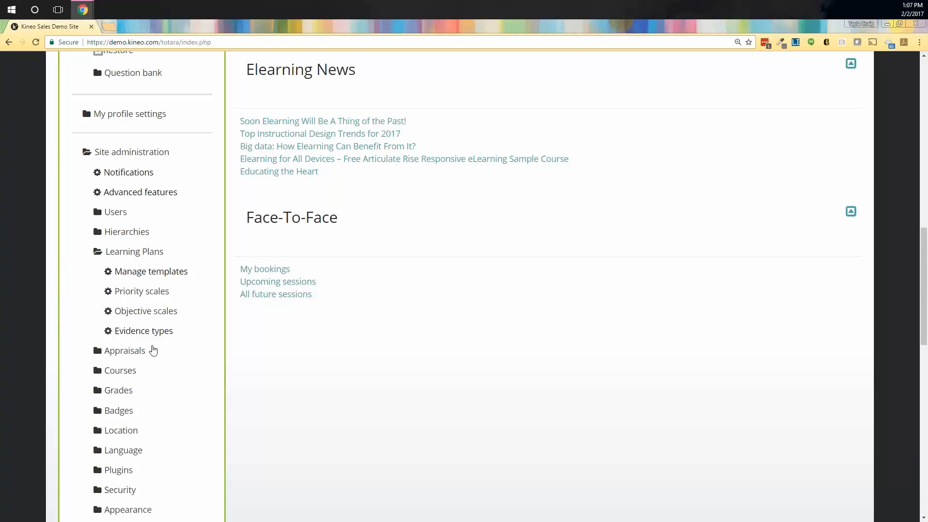
Step: Open the older site's Evidence types: Safety Training, Compliance and Yearly Evaluation
click(155, 332)
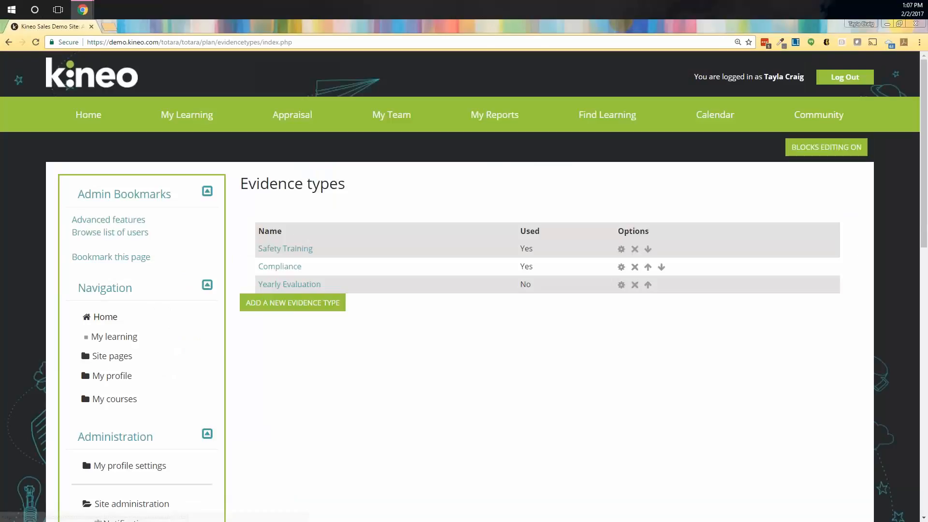
scroll(129, 356, down, 8)
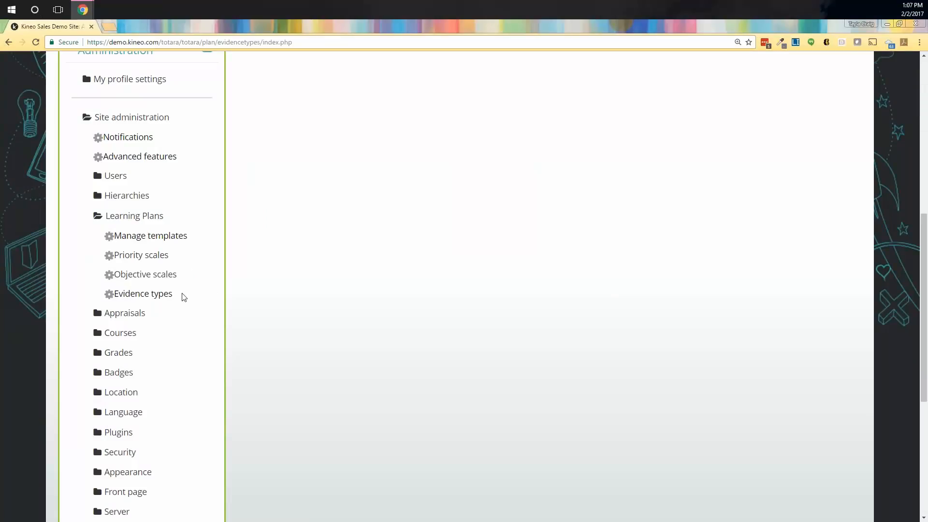
Step: Close the learner profile window and maximize the Totara 9 Record of Learning window
mouse_move(83, 10)
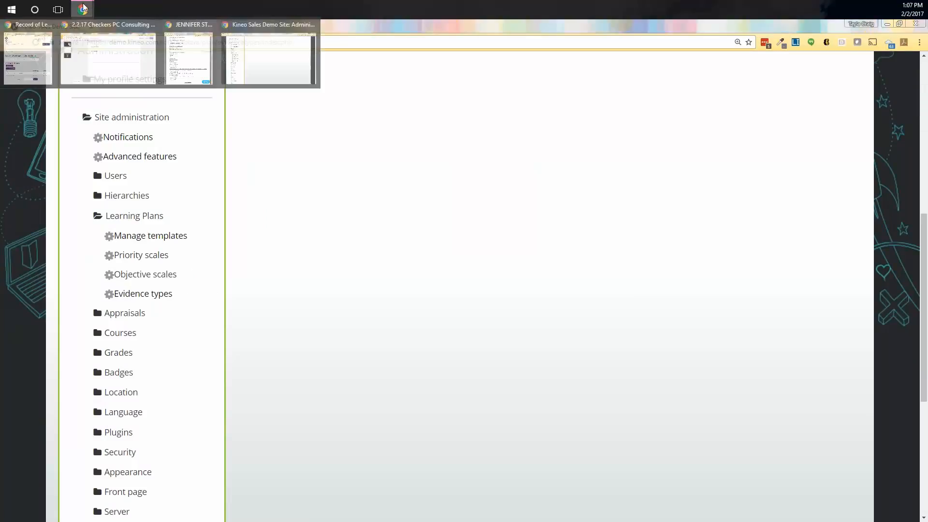
click(210, 62)
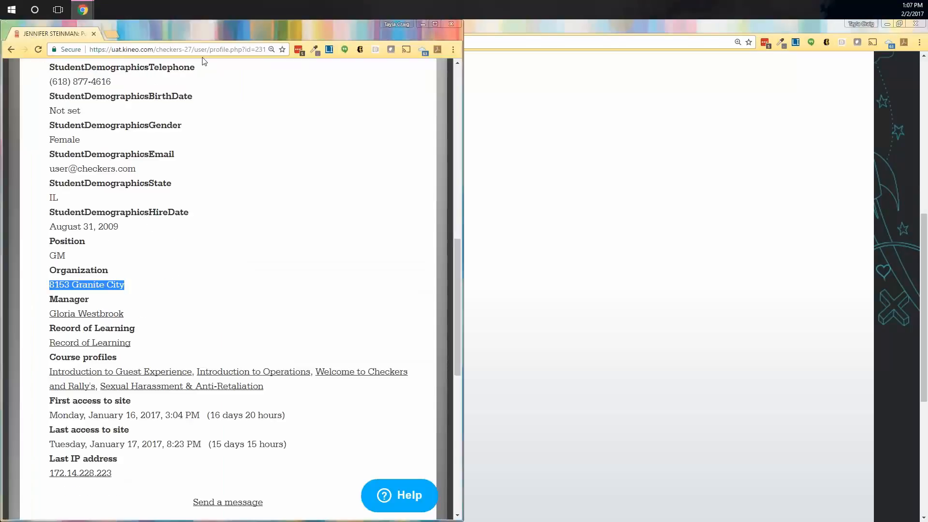
click(451, 24)
mouse_move(84, 9)
click(35, 90)
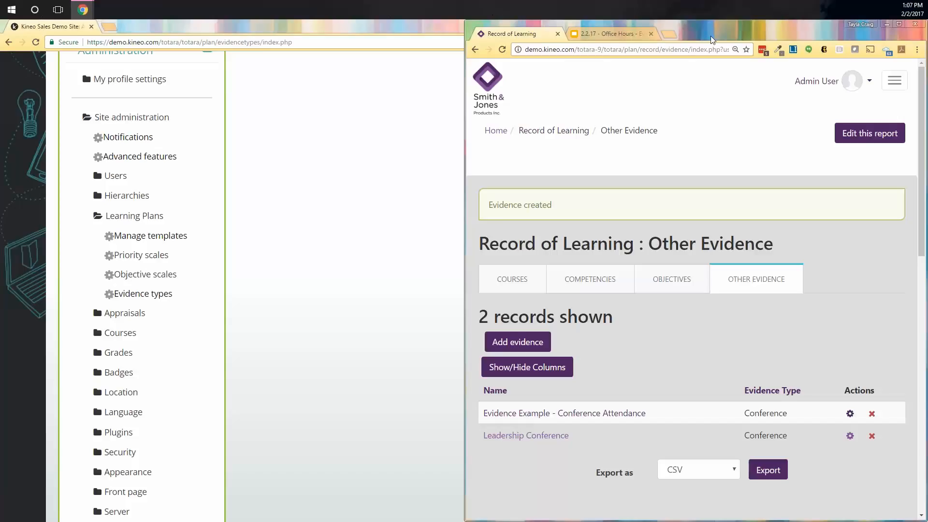
click(900, 24)
Step: Expand Site administration > Learning Plans and open the Evidence types page
scroll(92, 358, down, 2)
scroll(87, 355, down, 2)
click(25, 300)
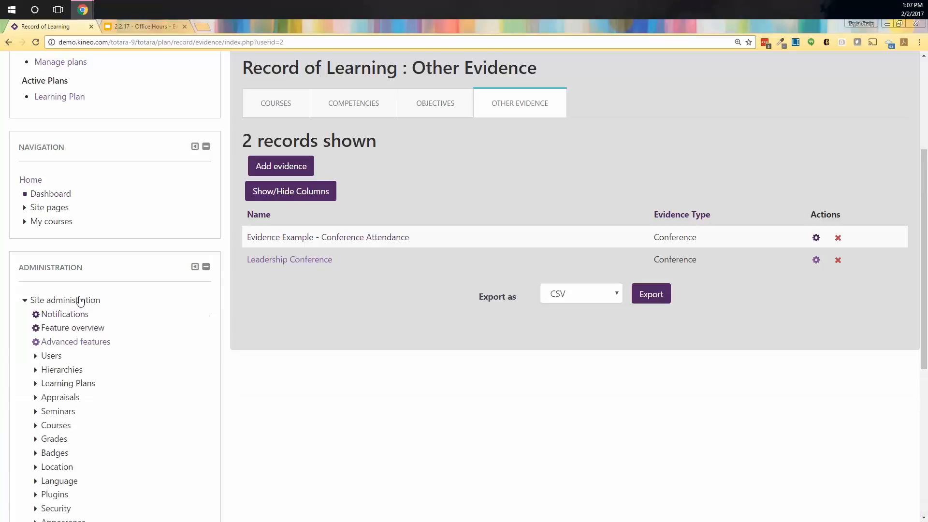
scroll(92, 261, down, 2)
scroll(155, 388, down, 1)
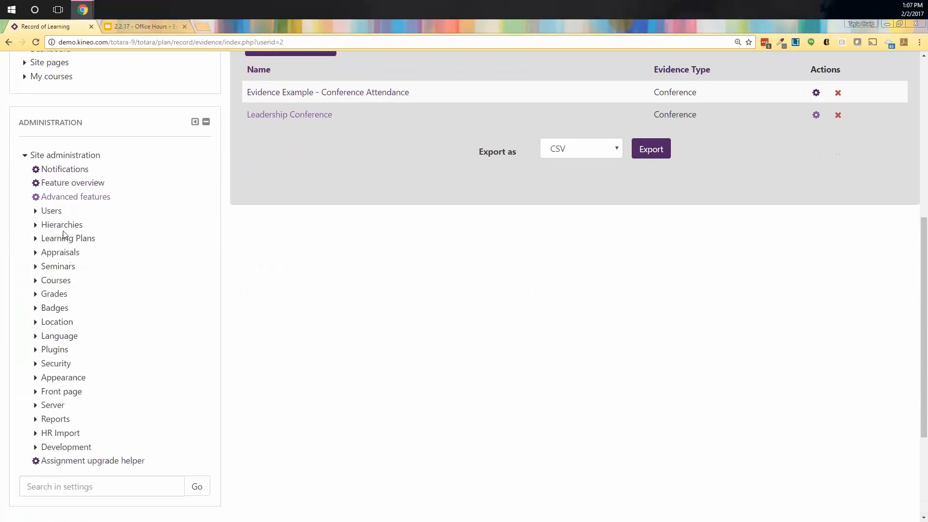
click(78, 240)
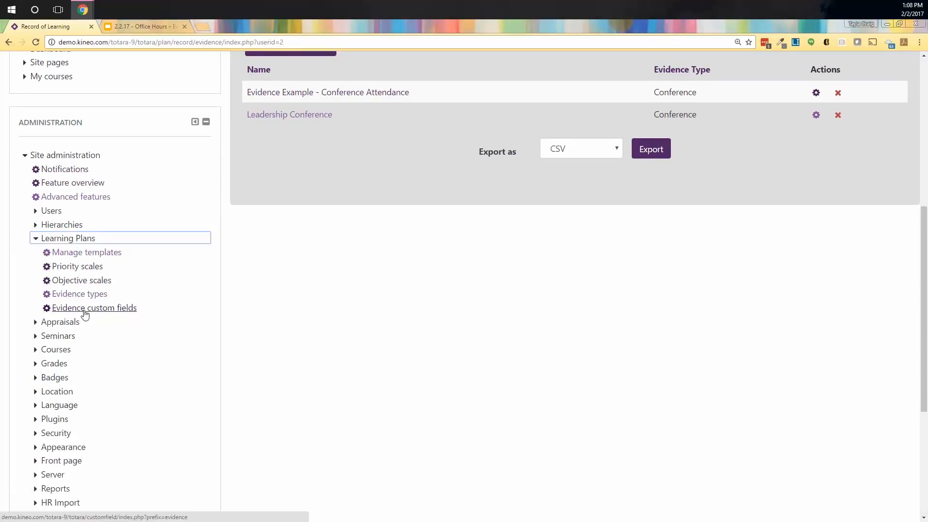
click(79, 295)
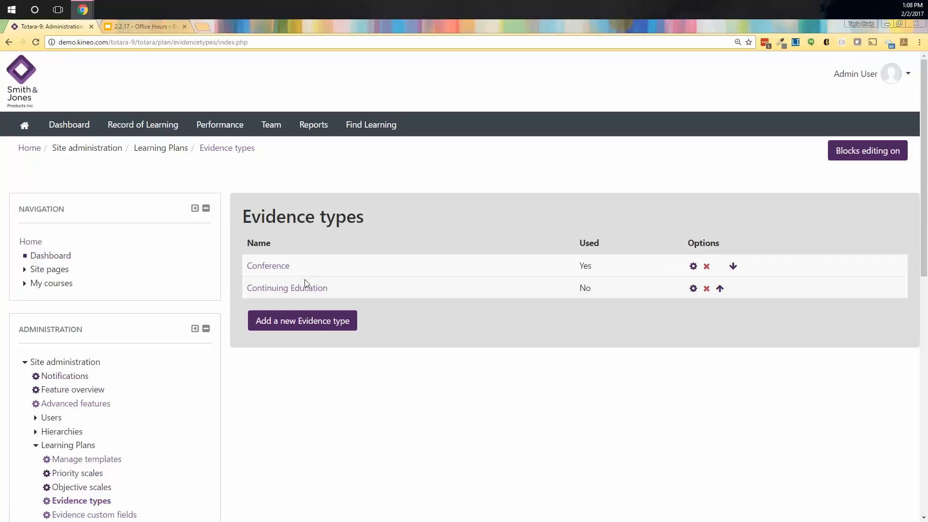
Step: Scroll the Totara 9 Evidence types page listing Conference (used) and Continuing Education (unused)
scroll(94, 362, down, 4)
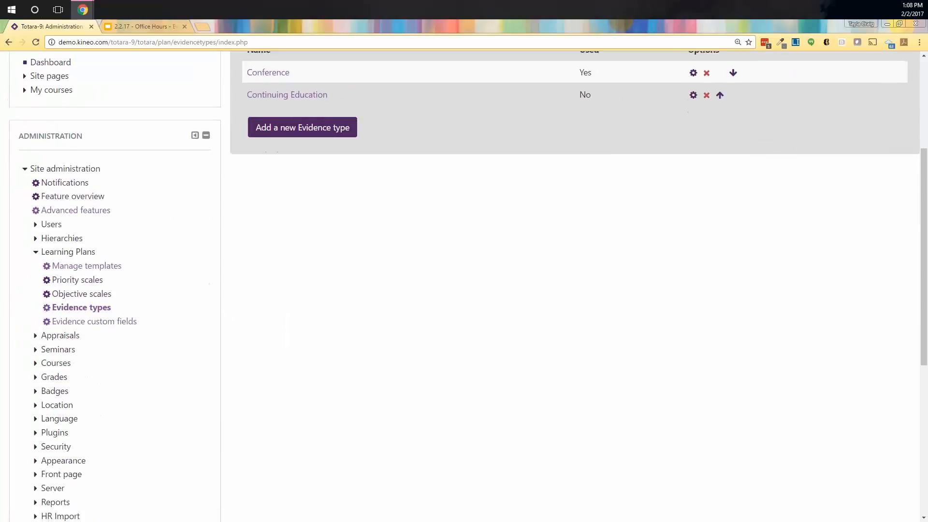
Step: Open the evidence custom fields page and start a new URL-type custom field
click(86, 323)
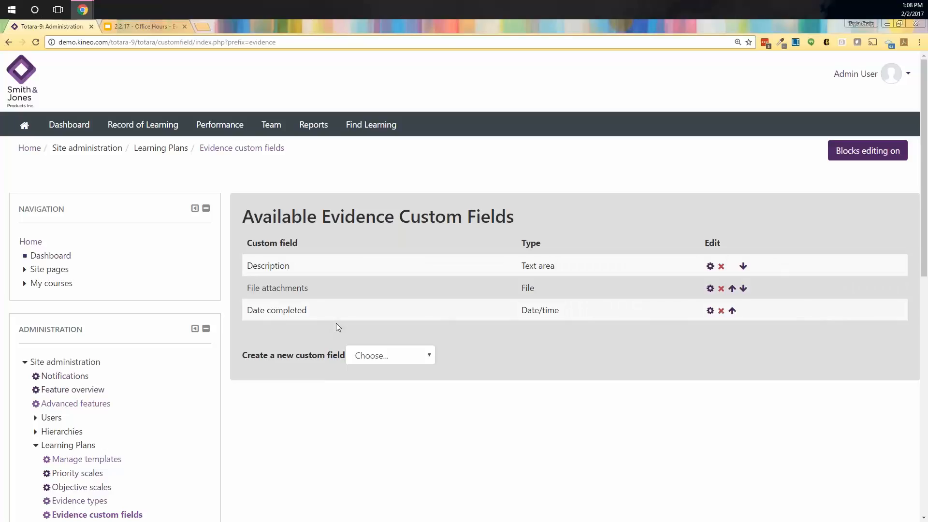
scroll(404, 345, down, 2)
click(404, 260)
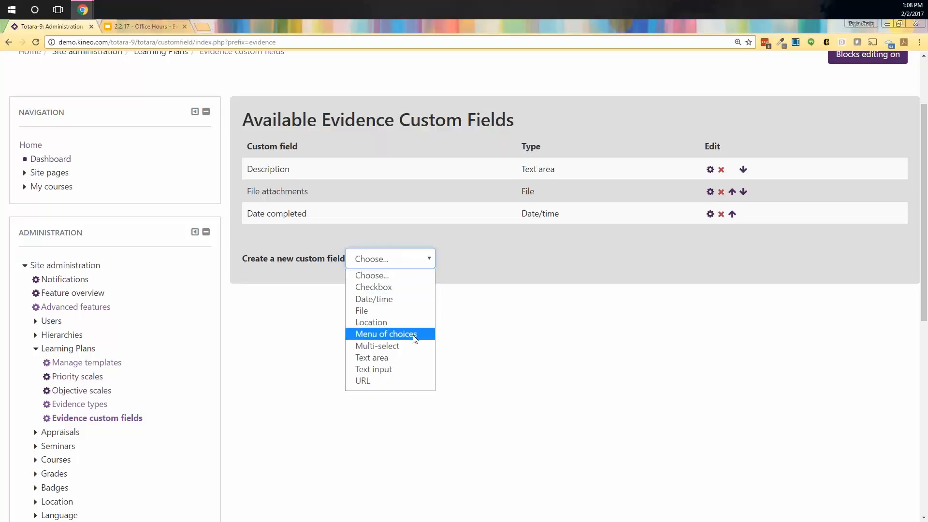
click(391, 382)
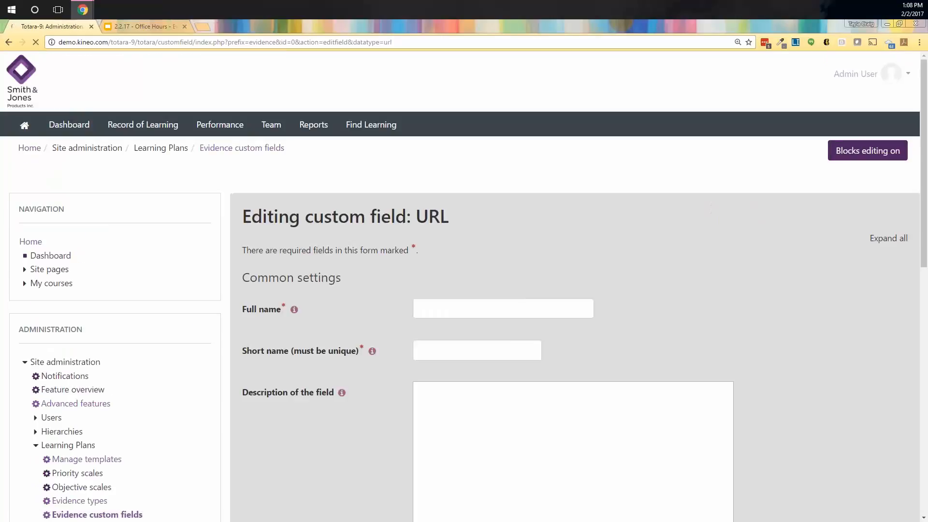
Step: Give the new field the full name 'URL' and save it
scroll(560, 293, down, 1)
click(494, 260)
text(URL)
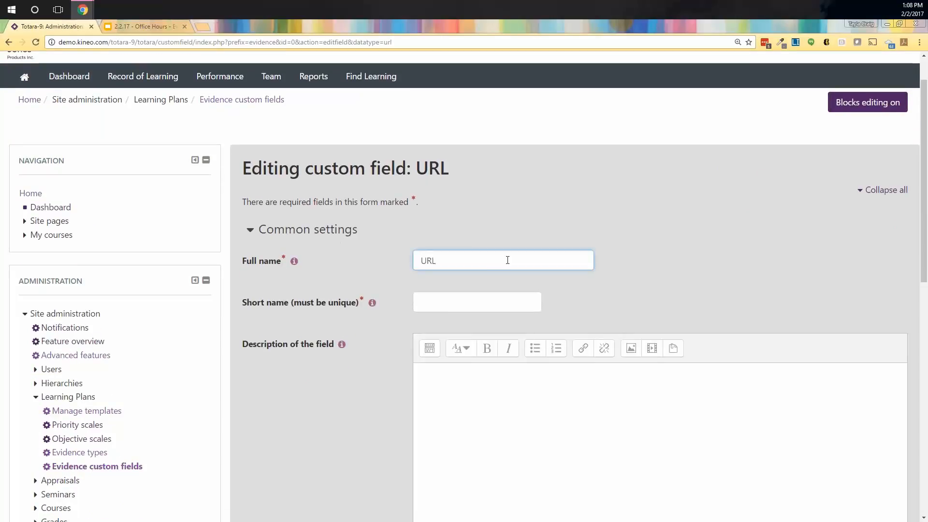
drag(485, 289, 468, 306)
click(490, 295)
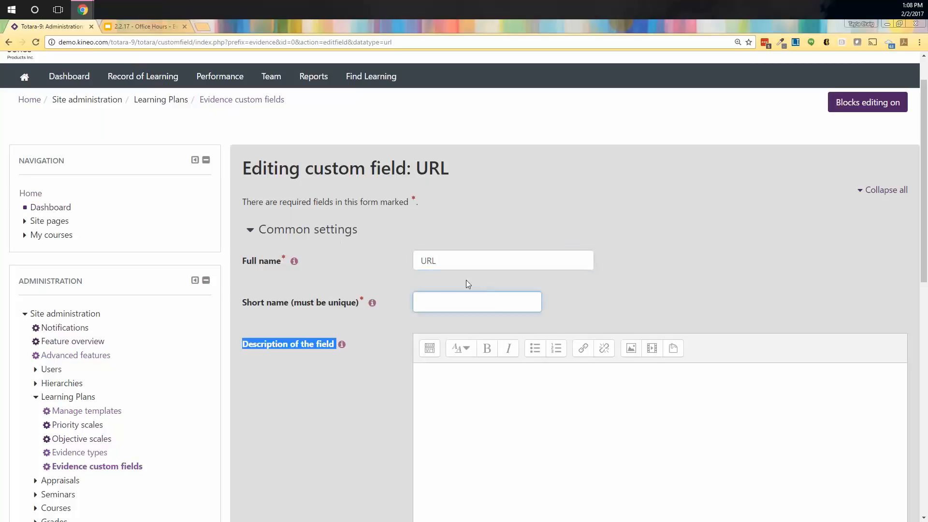
click(515, 304)
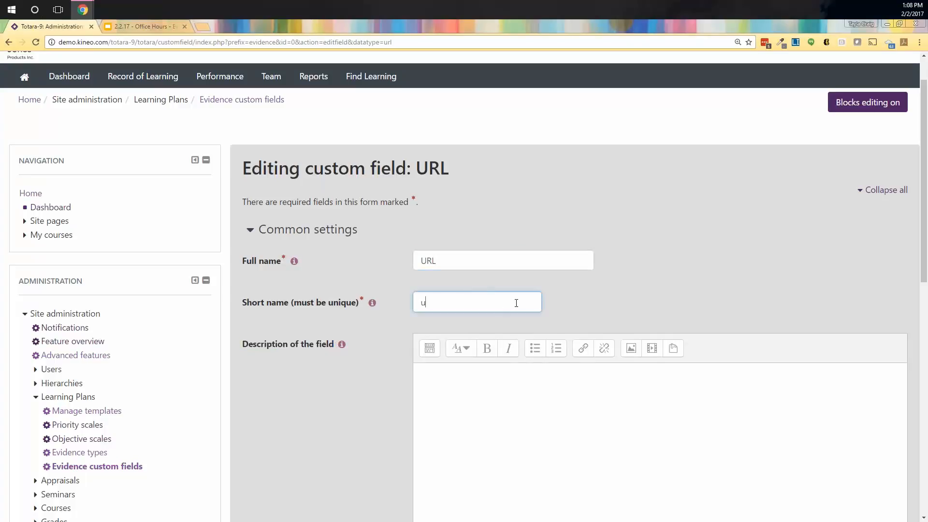
scroll(538, 299, down, 7)
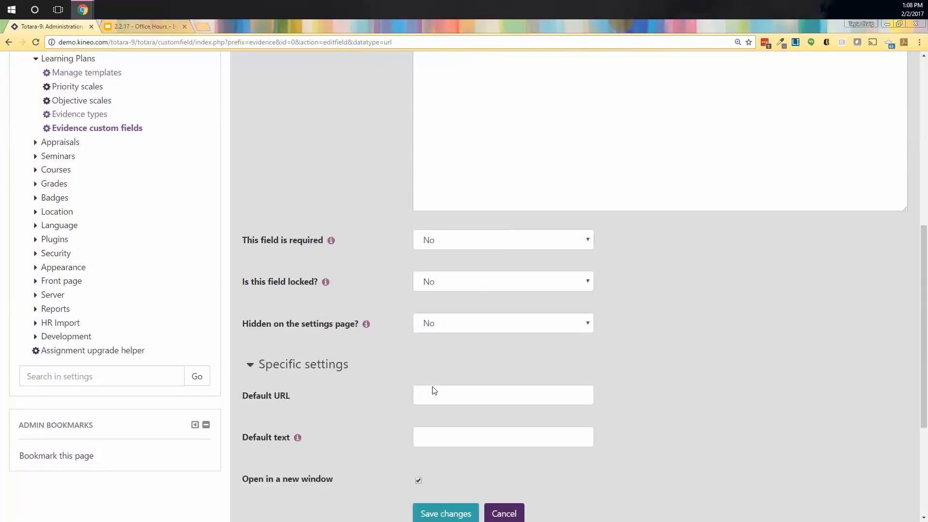
scroll(506, 388, down, 2)
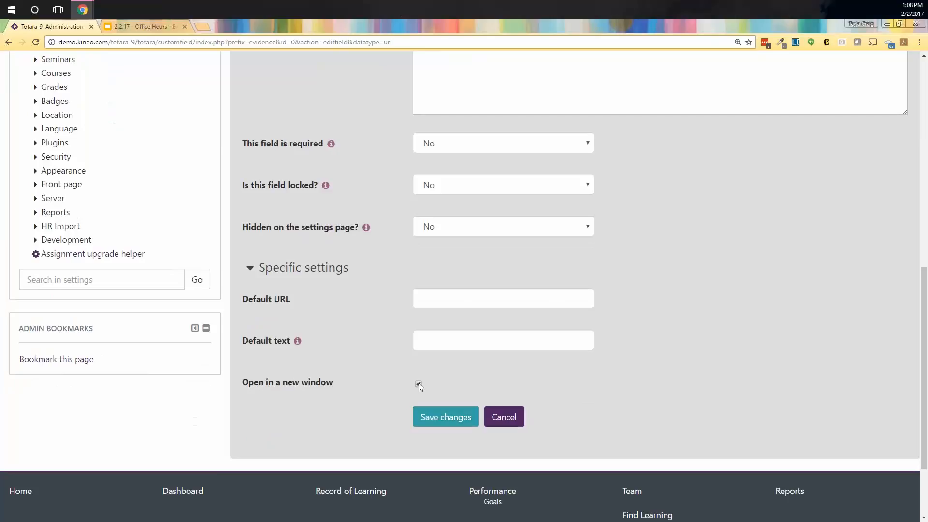
click(445, 416)
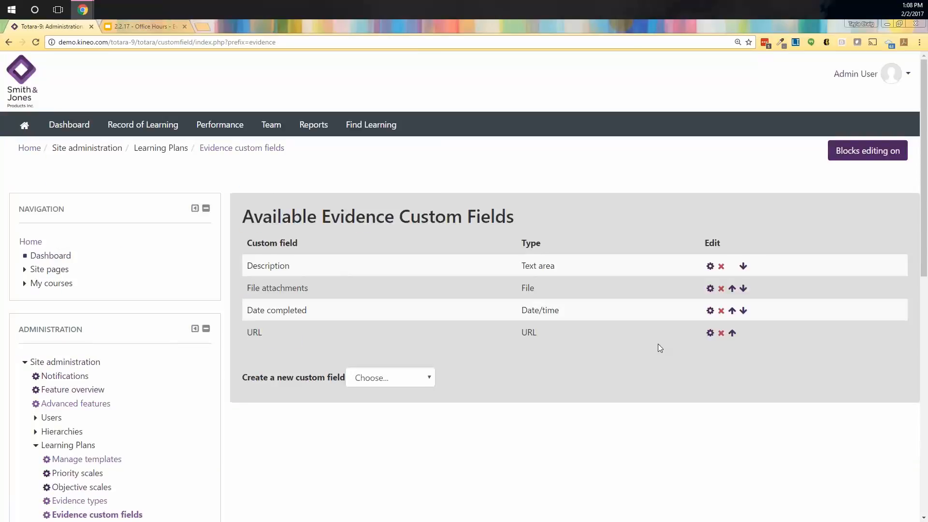
Step: Create a Location-type field named 'Location of the event' with short name 'location'
scroll(658, 348, down, 1)
click(382, 330)
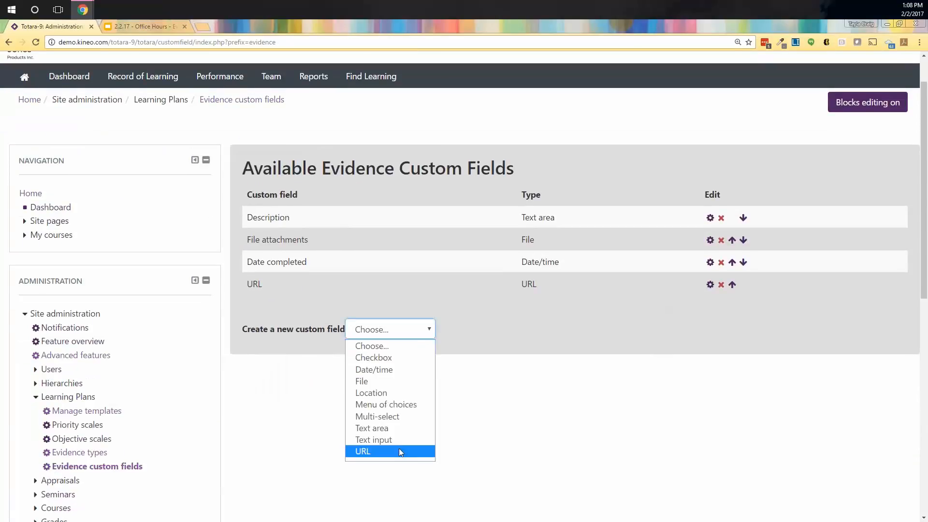
click(395, 397)
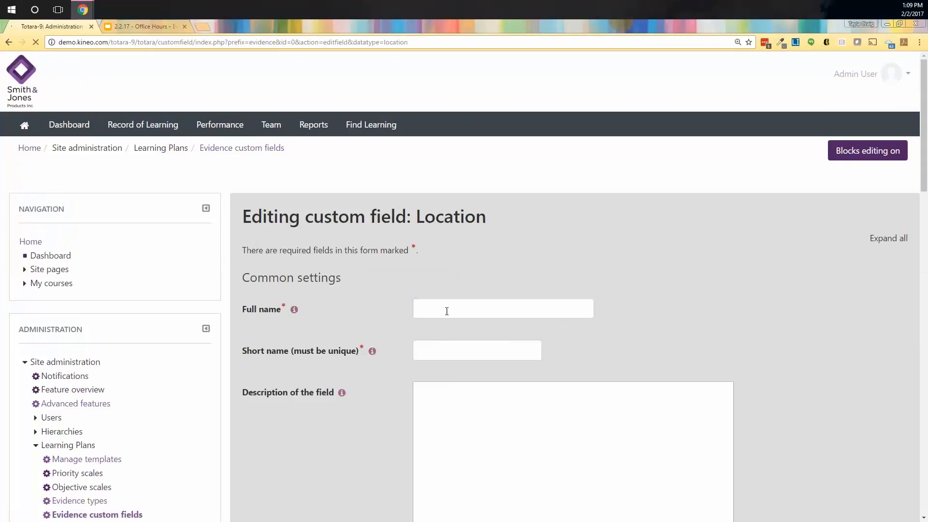
click(446, 309)
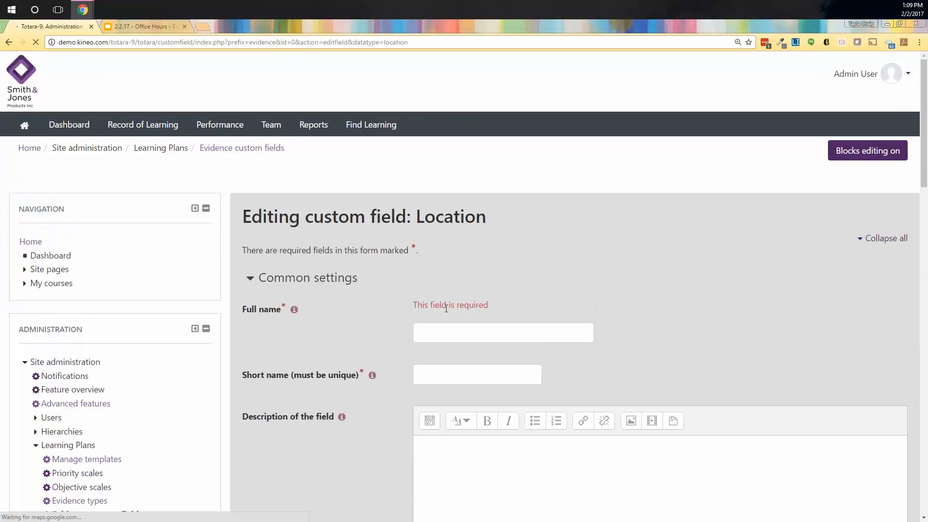
click(496, 333)
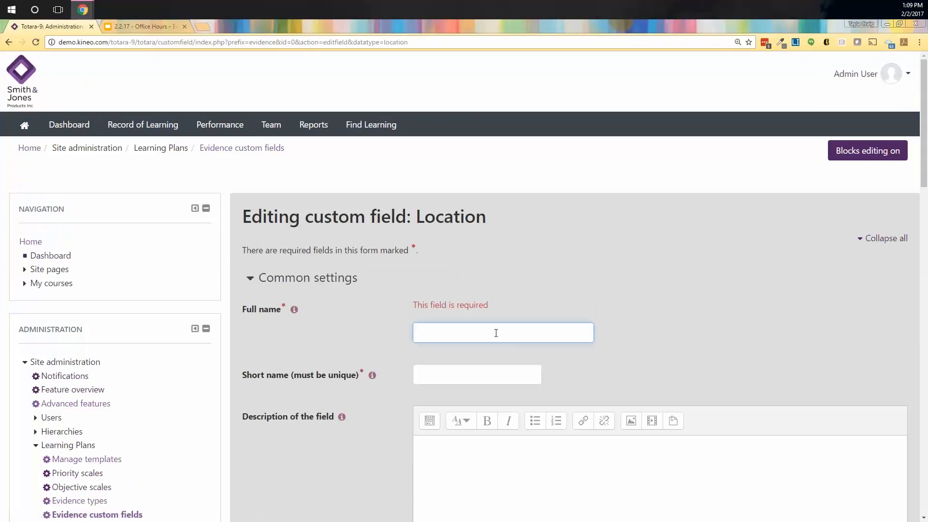
text(Location of the event)
key(Tab)
text(location)
Step: Recentre the field's map on the location pin and save the Location field
scroll(510, 358, down, 9)
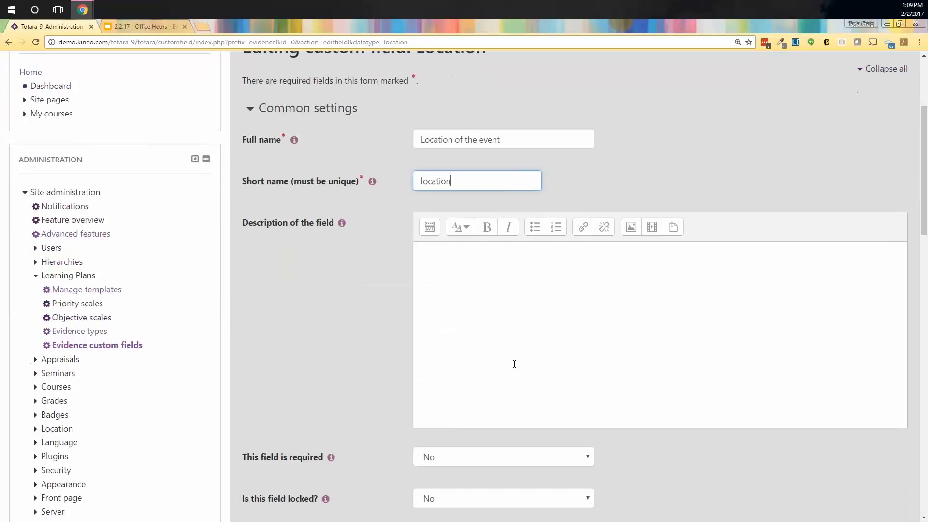
scroll(515, 382, down, 9)
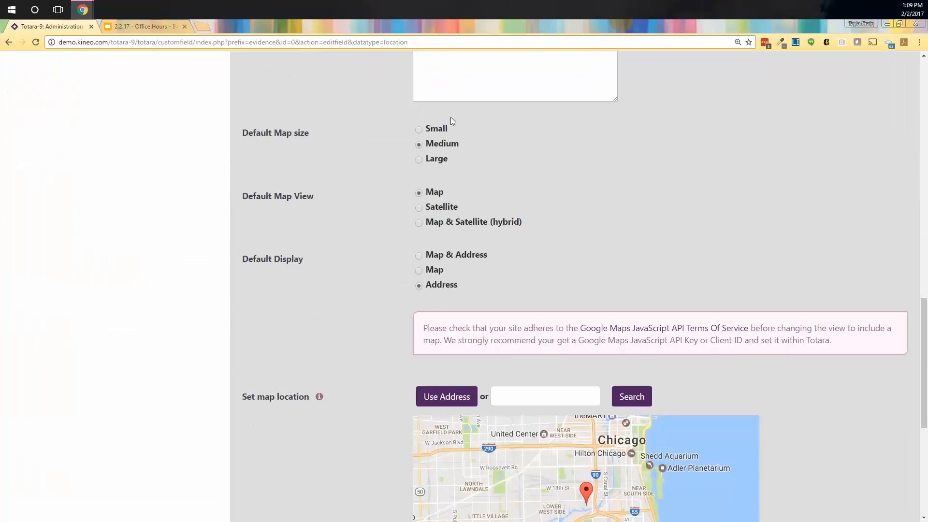
scroll(371, 154, up, 4)
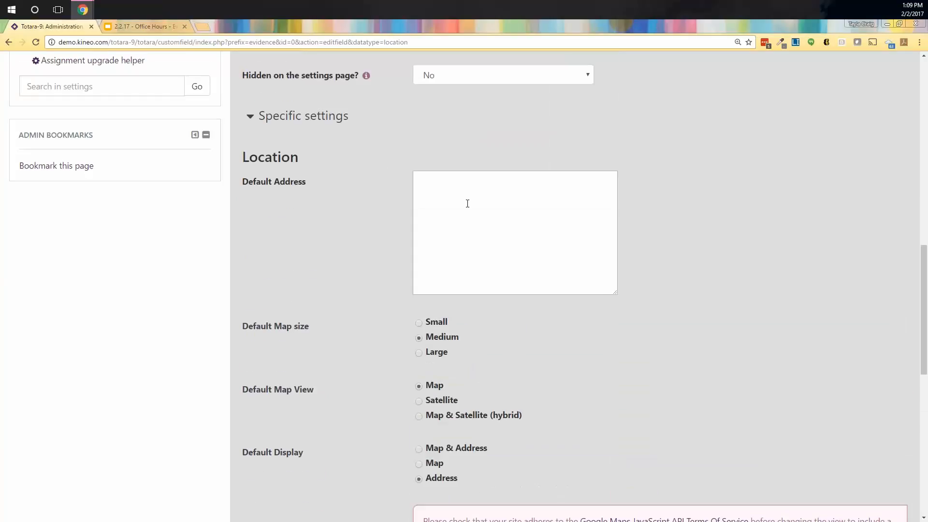
scroll(616, 313, down, 3)
scroll(614, 315, down, 1)
scroll(615, 313, down, 1)
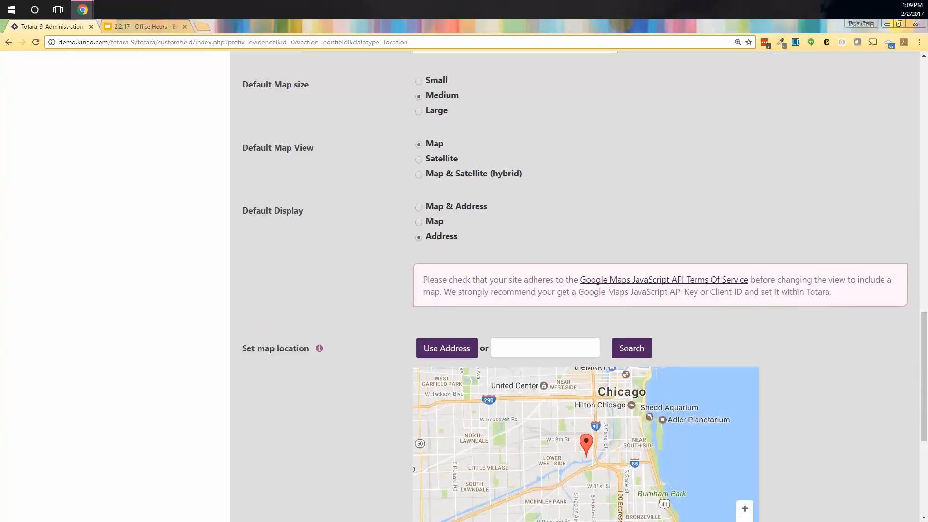
scroll(613, 361, down, 1)
scroll(611, 363, down, 2)
scroll(612, 362, up, 3)
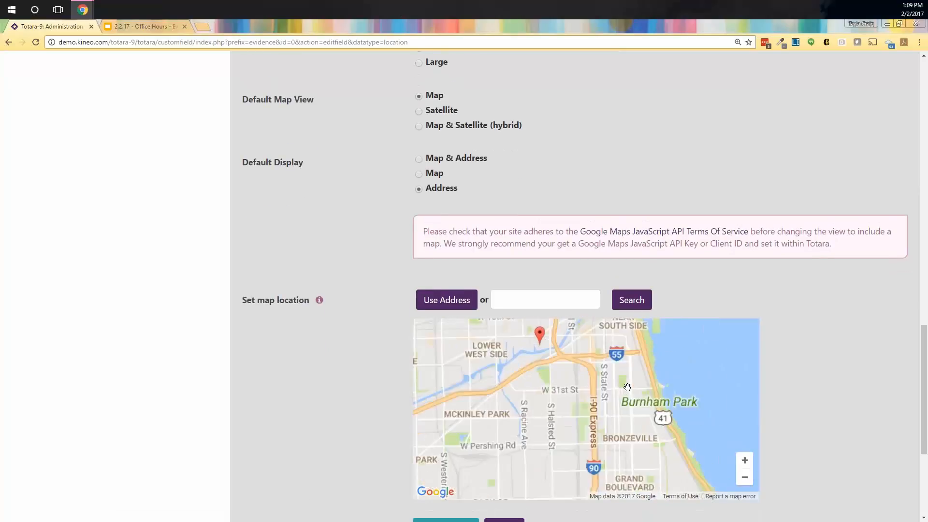
drag(523, 342, 558, 411)
scroll(558, 412, up, 1)
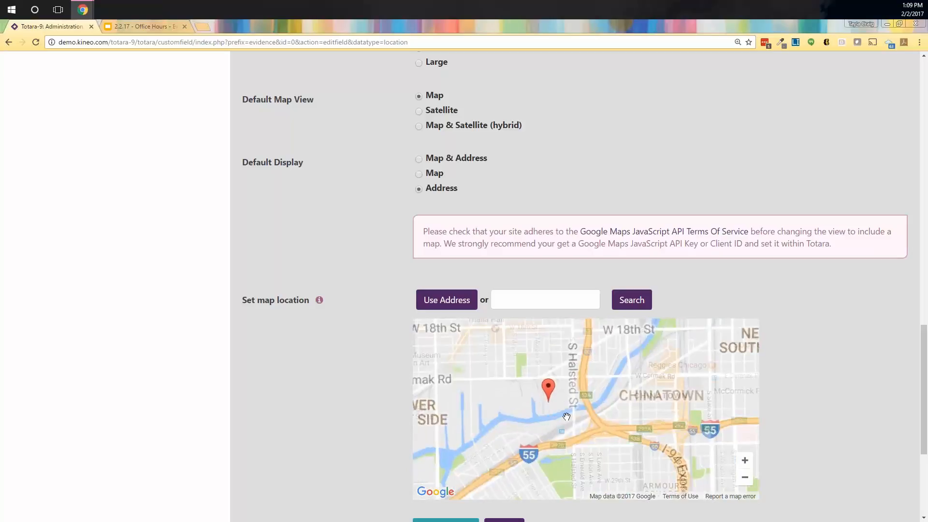
scroll(852, 355, down, 4)
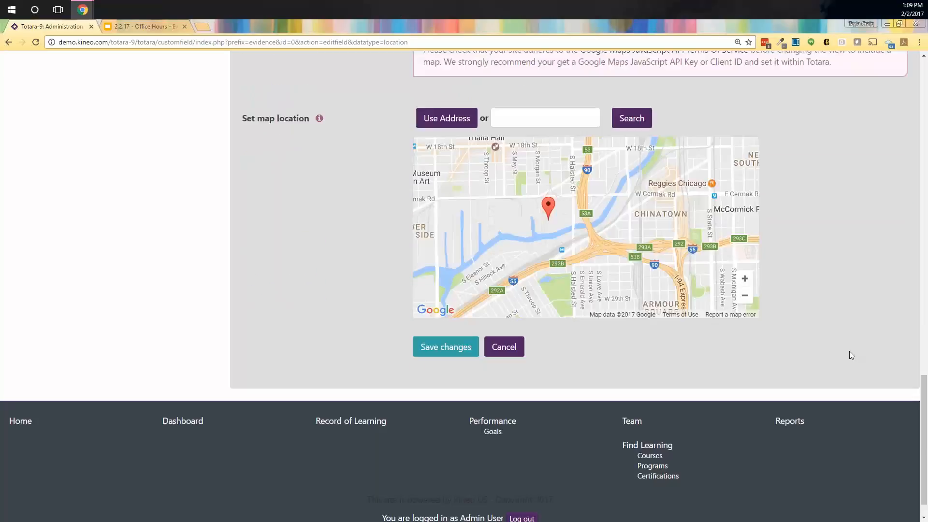
scroll(851, 355, down, 1)
click(445, 315)
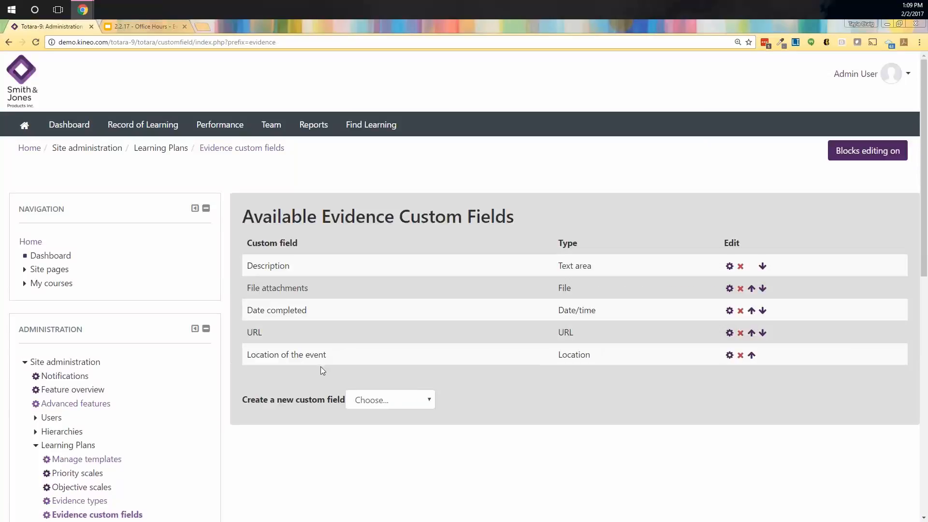
Step: Open Record of Learning in a second browser tab, showing the 6 course records
scroll(290, 350, down, 1)
scroll(290, 350, down, 2)
scroll(302, 348, up, 1)
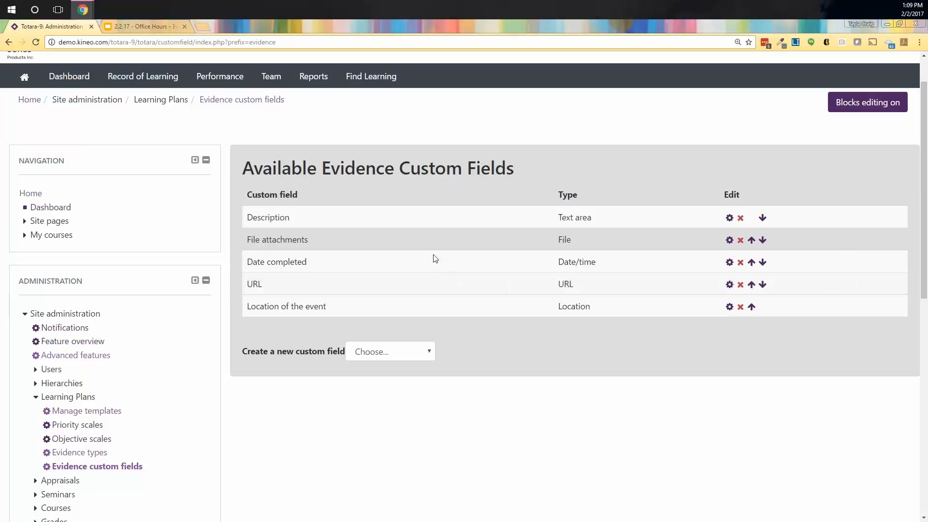
right_click(144, 77)
click(164, 82)
click(145, 26)
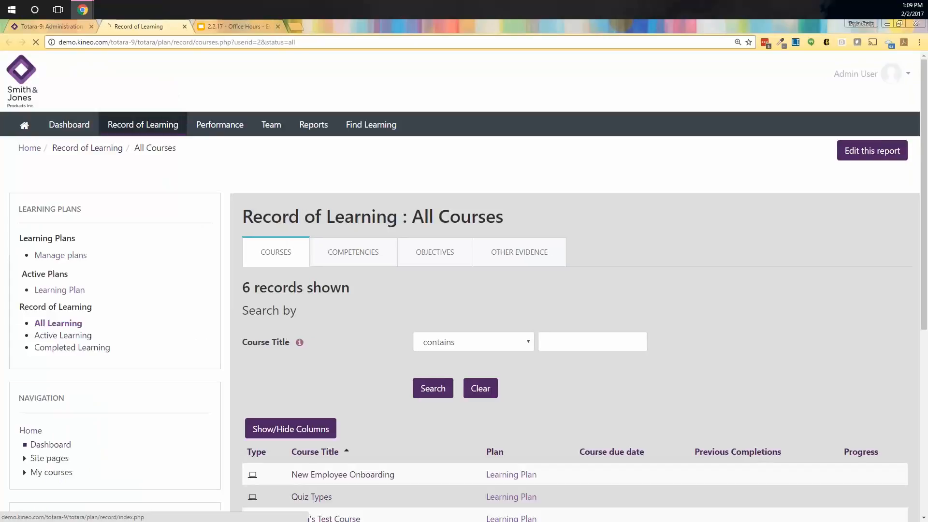
Step: Start a new evidence record from Other Evidence and name it 'CE Credit'
click(528, 255)
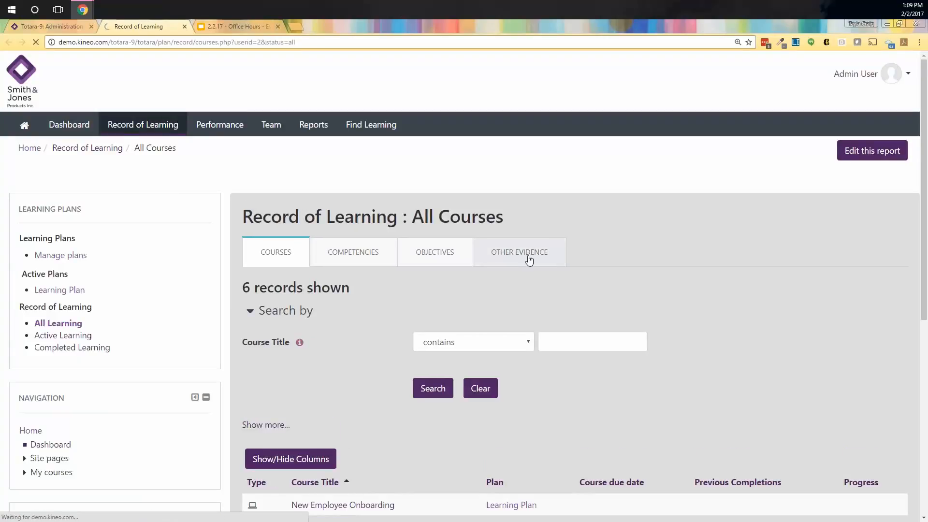
scroll(447, 242, down, 2)
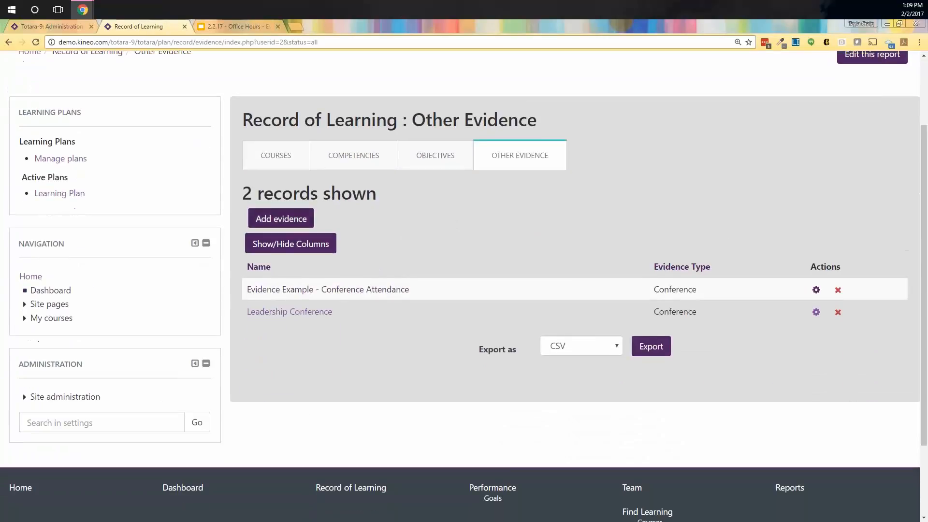
click(287, 221)
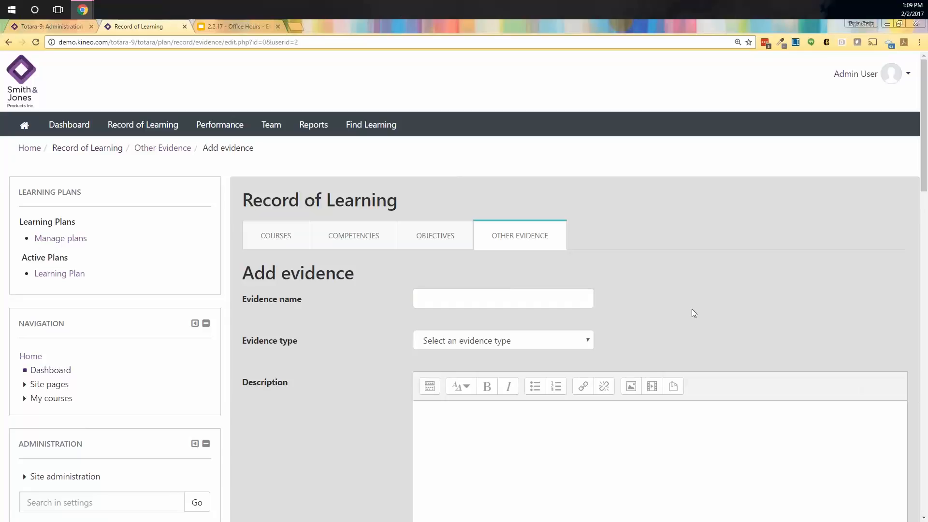
double_click(567, 290)
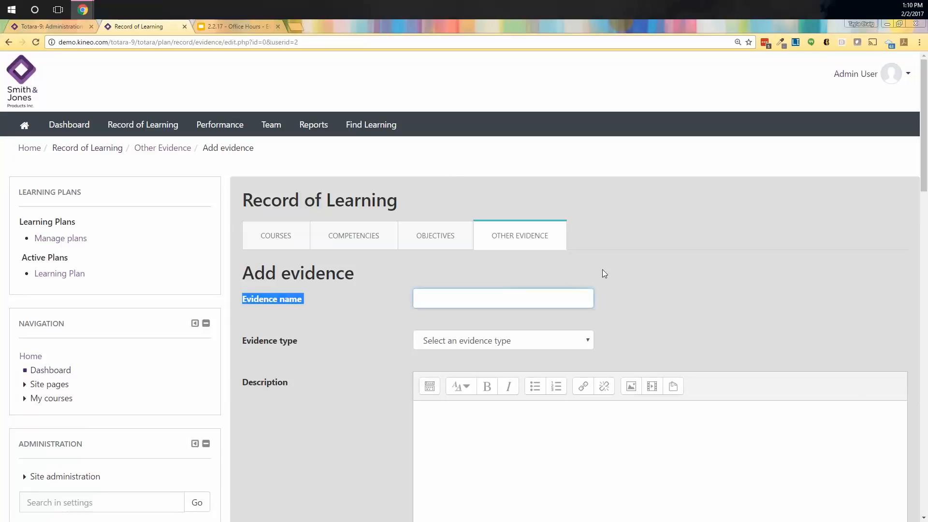
click(475, 298)
text(CE Credit)
Step: Set the evidence type to Continuing Education and begin picking the completion date day
scroll(475, 297, down, 2)
click(498, 244)
click(495, 284)
click(526, 367)
scroll(576, 379, down, 4)
scroll(582, 404, down, 3)
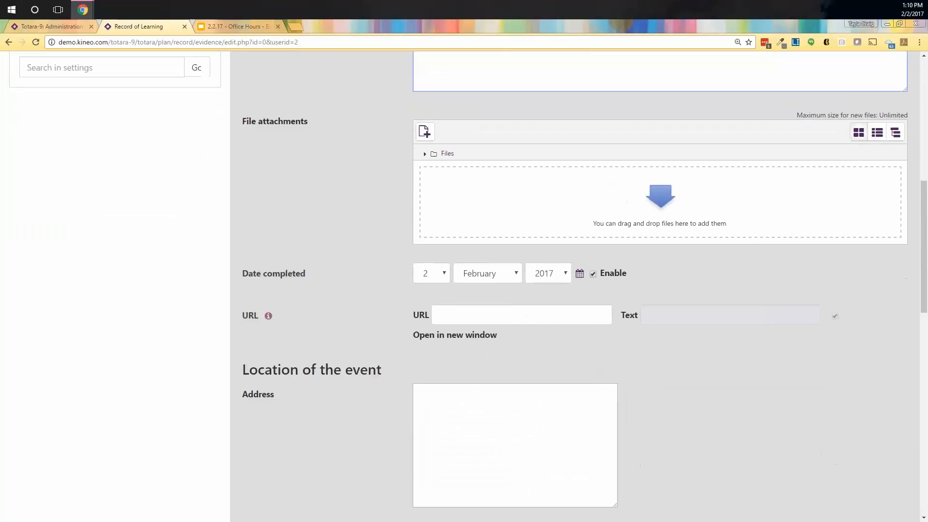
click(426, 277)
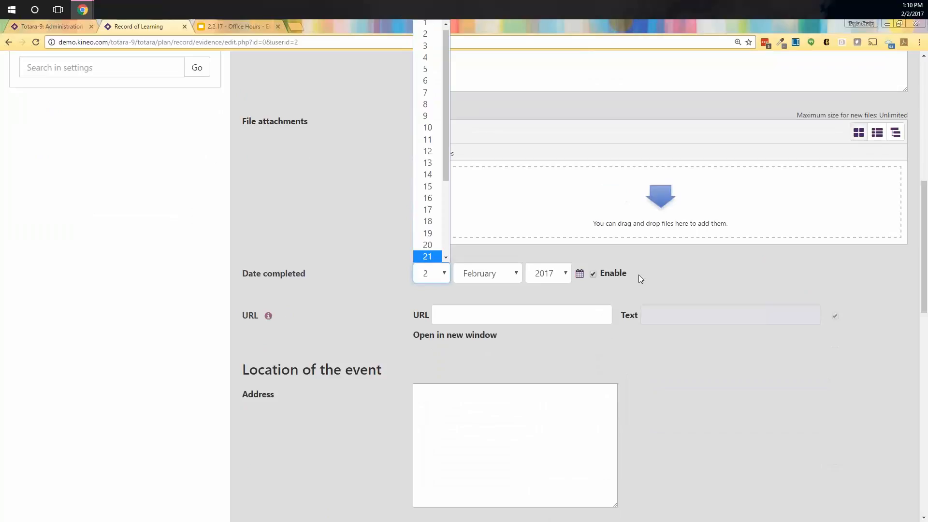
click(471, 315)
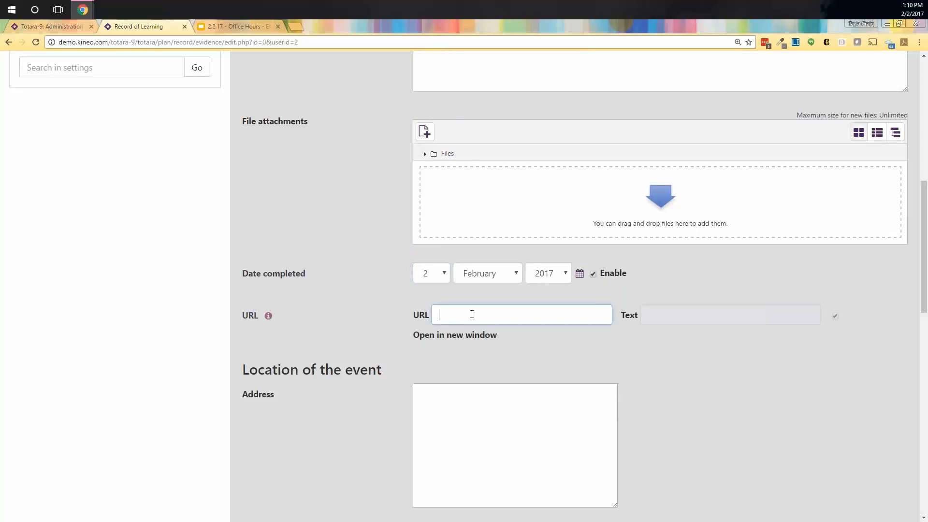
text(www.google.com)
click(696, 314)
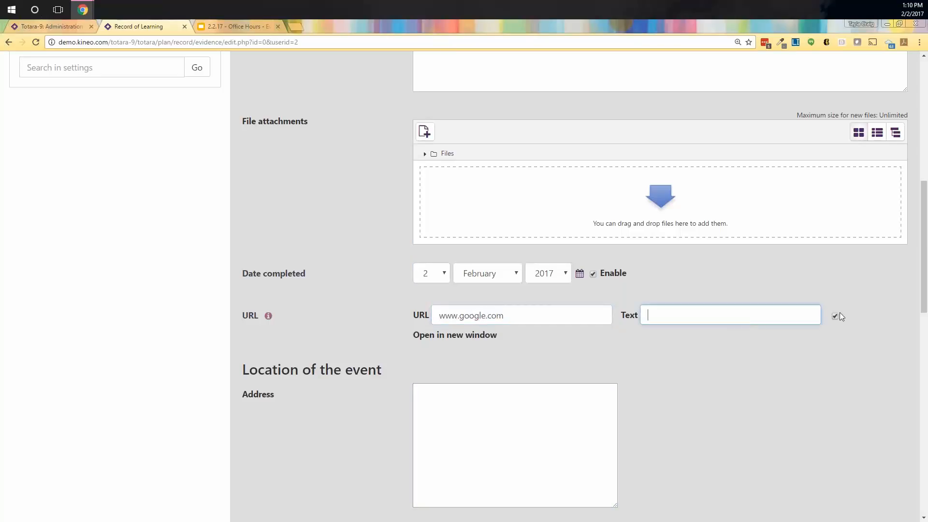
text(Google)
scroll(773, 348, down, 4)
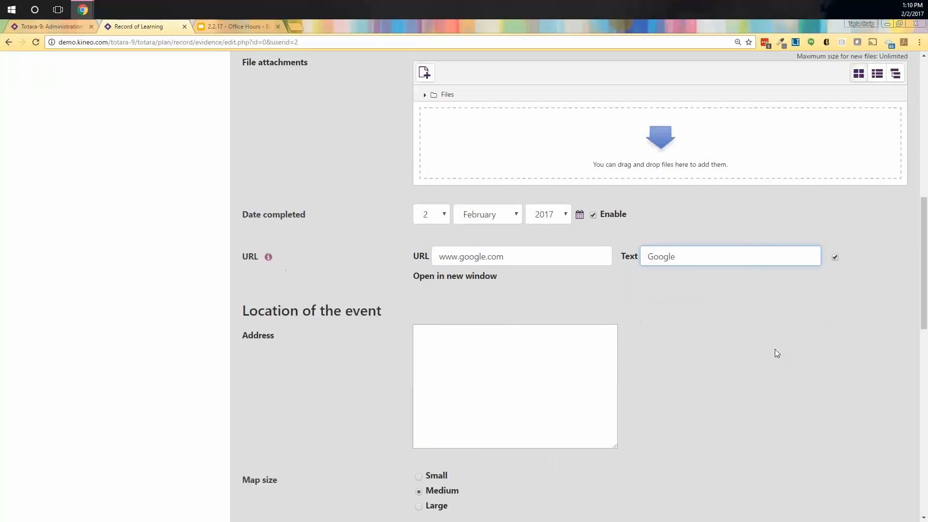
click(487, 252)
scroll(520, 368, down, 6)
scroll(556, 341, down, 2)
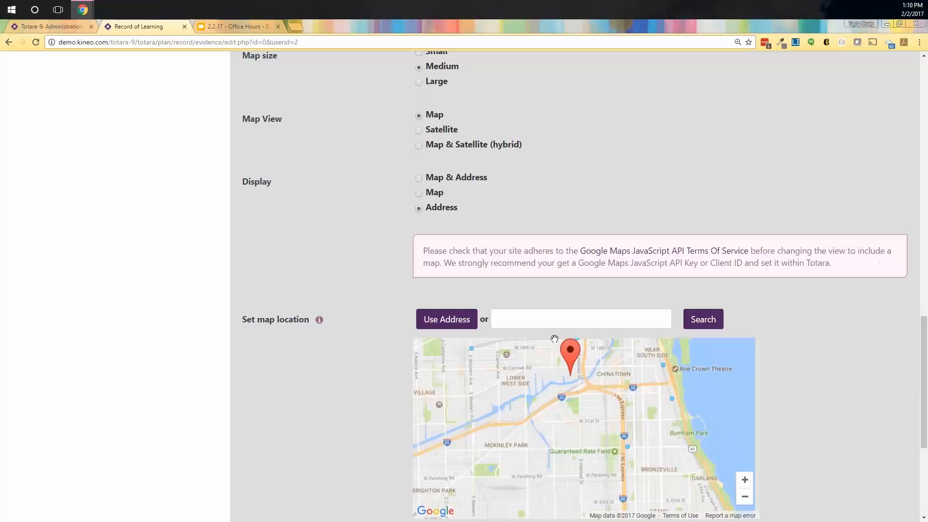
scroll(589, 403, up, 1)
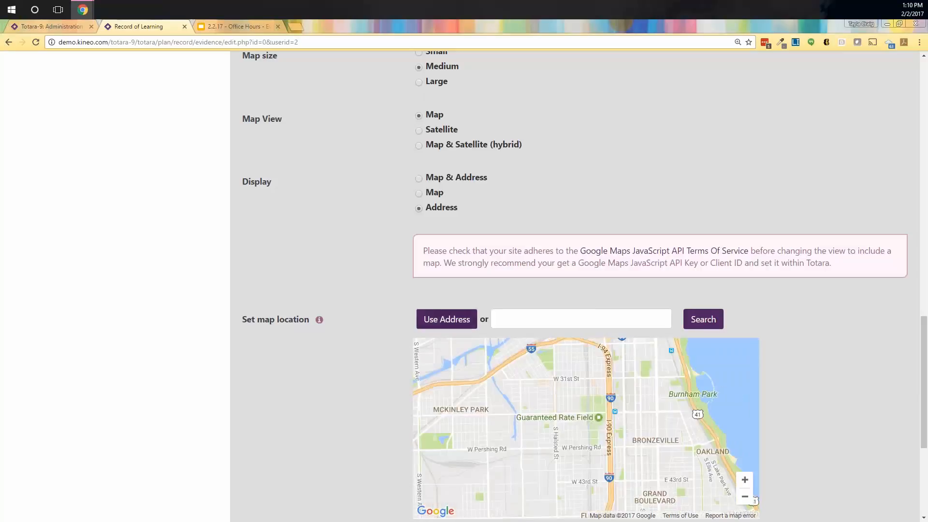
scroll(575, 286, up, 2)
scroll(372, 463, down, 3)
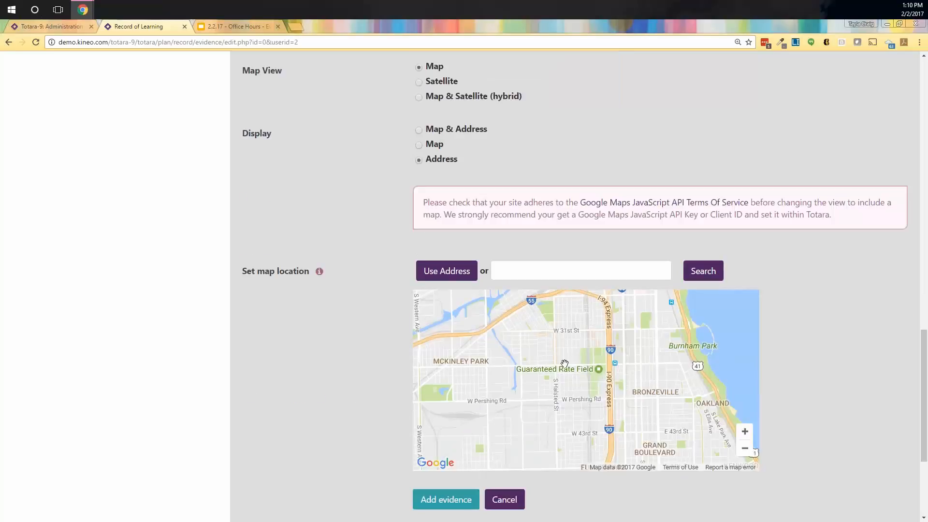
click(572, 272)
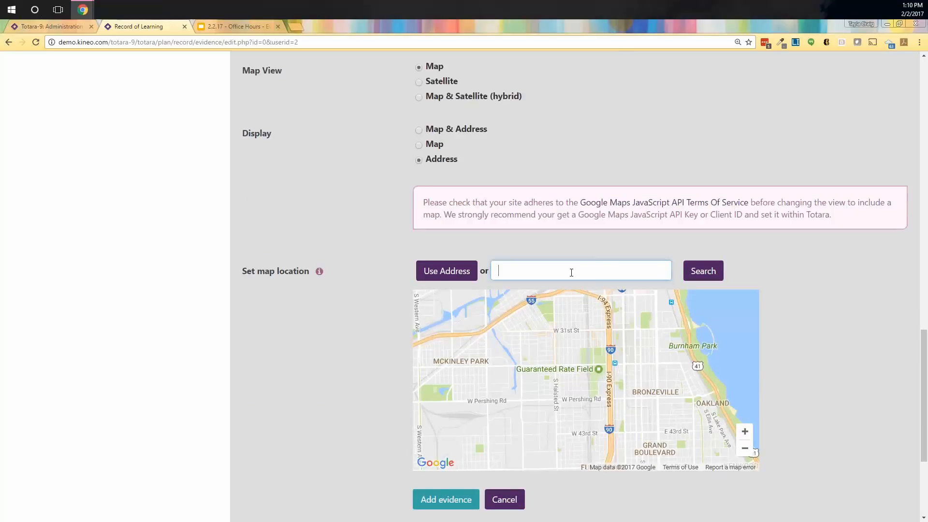
click(703, 271)
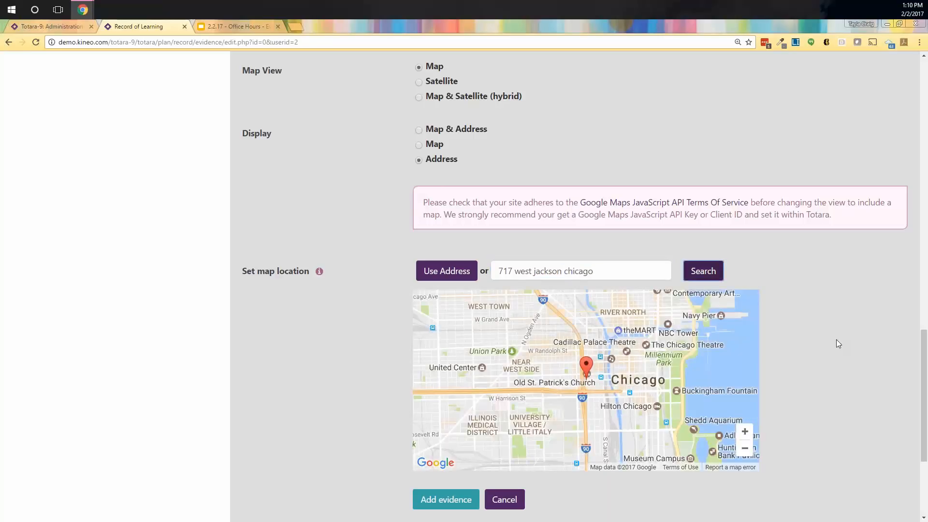
scroll(874, 415, down, 1)
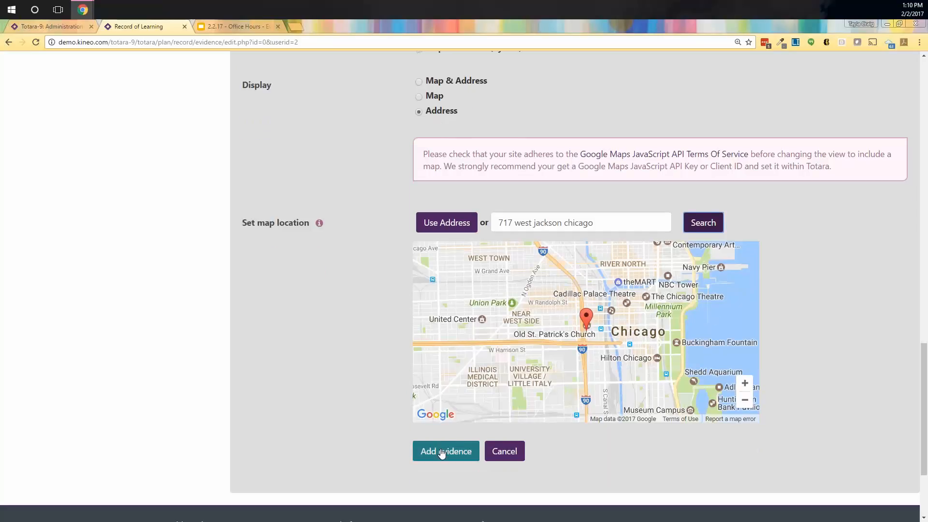
click(445, 222)
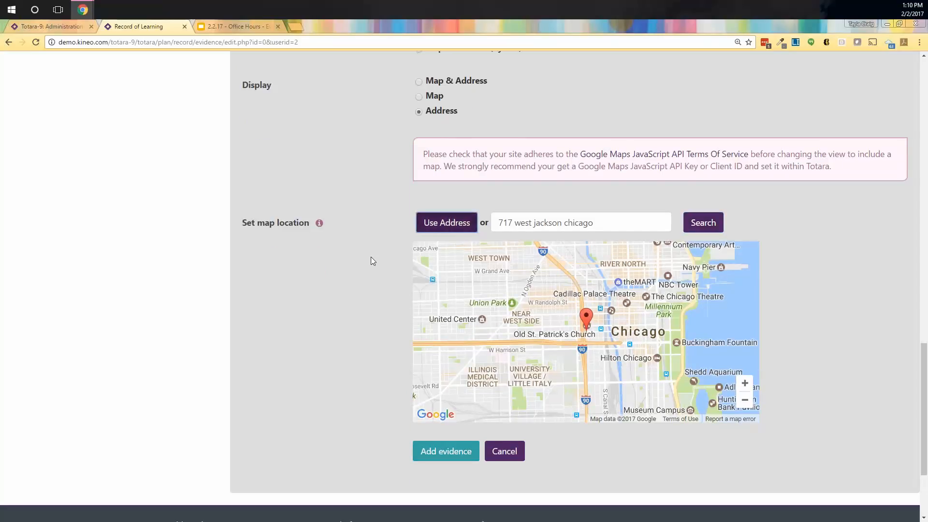
click(441, 451)
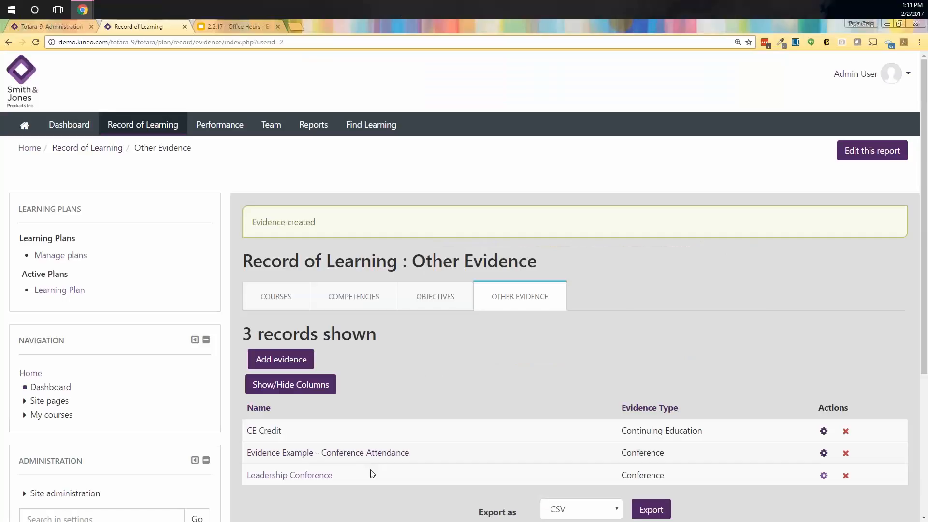
Step: View the CE Credit record, then start a new evidence type on the old Kineo site
click(267, 431)
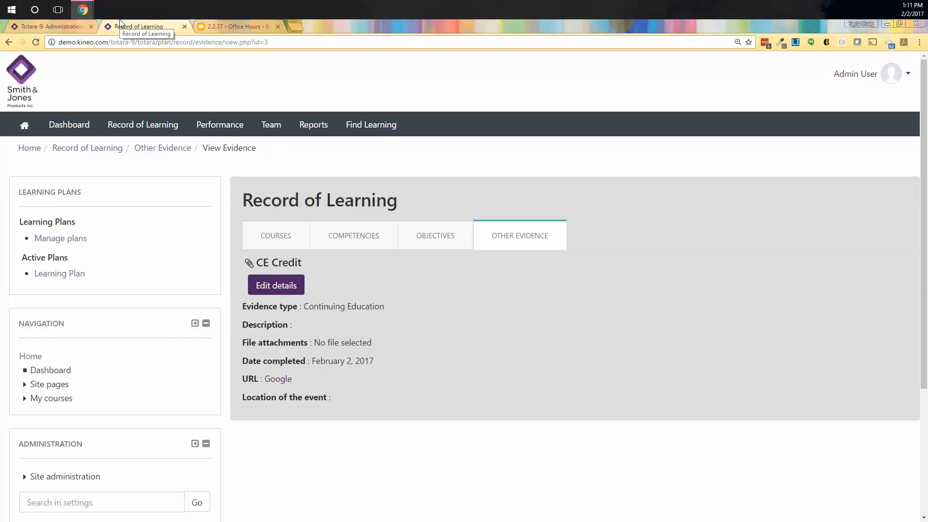
mouse_move(82, 9)
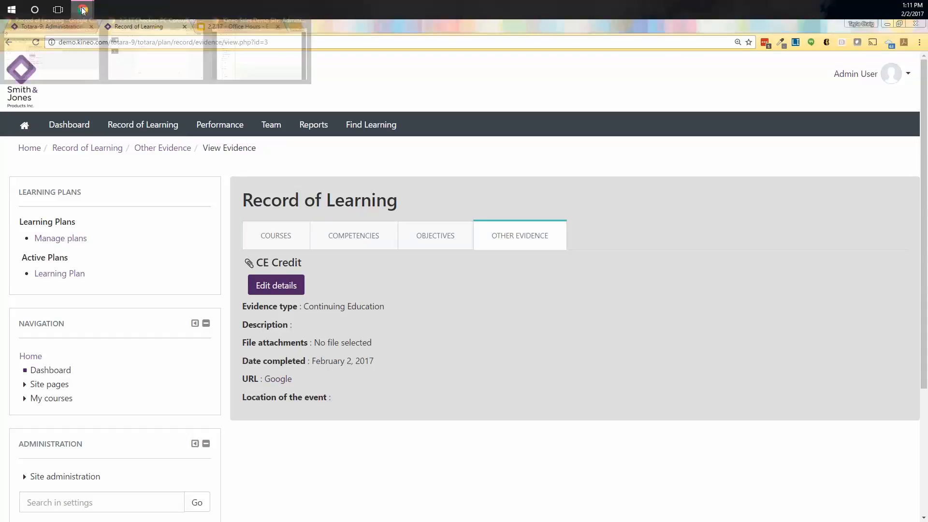
click(134, 70)
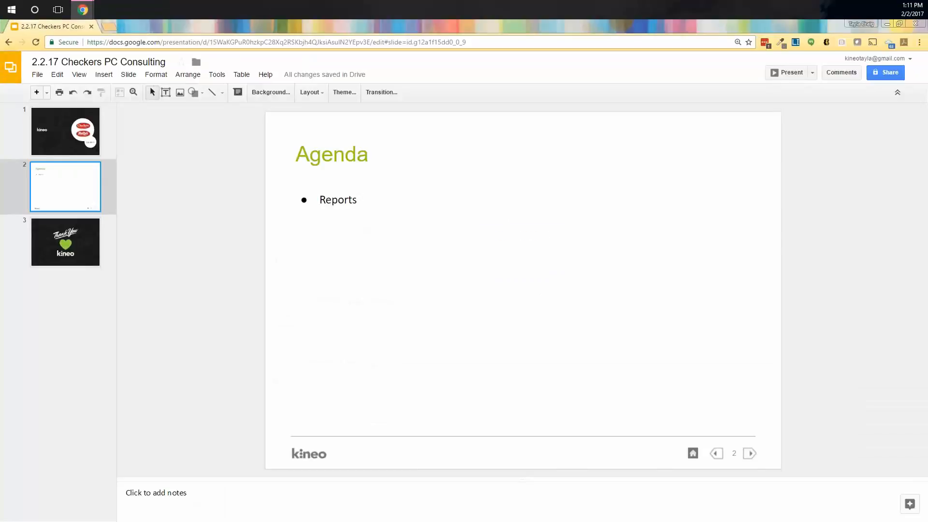
click(259, 60)
scroll(306, 337, up, 7)
click(281, 257)
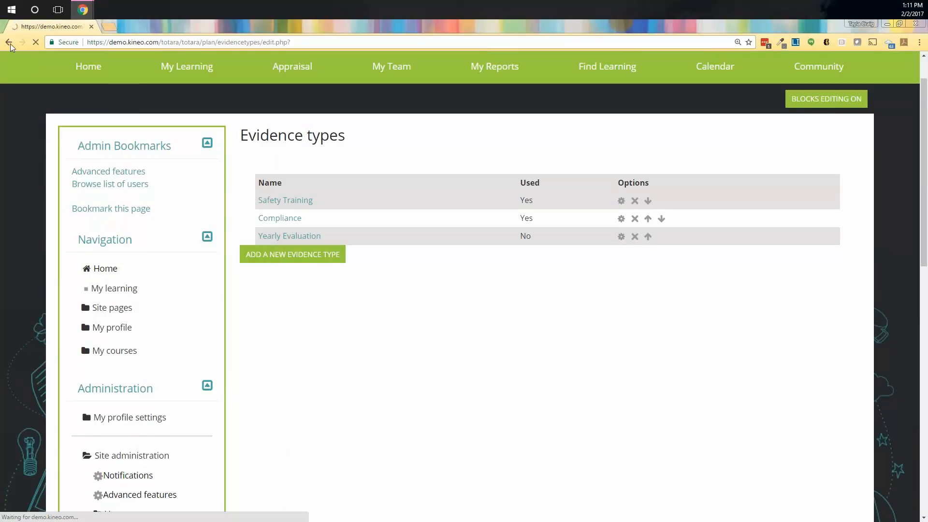
Step: Review the old site's Record of Learning Add Evidence form, then return to the Totara 9 window
mouse_move(169, 122)
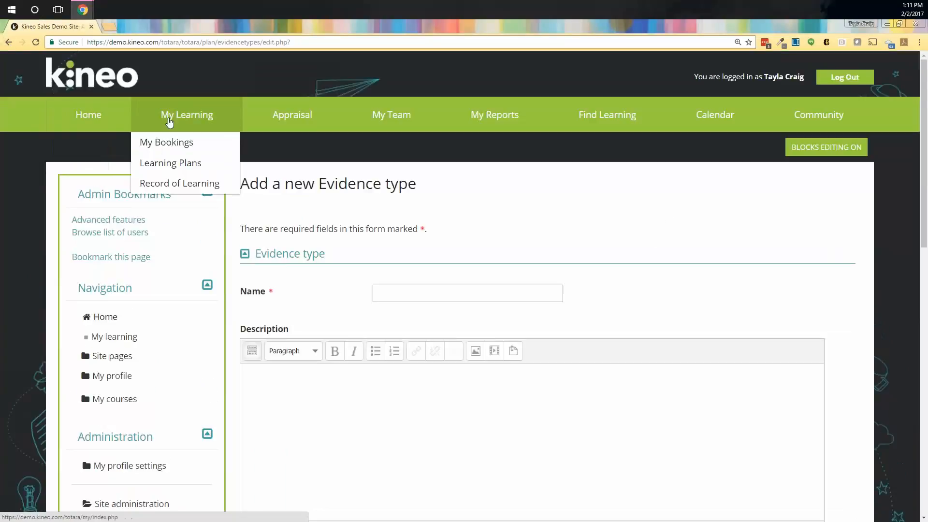
click(195, 182)
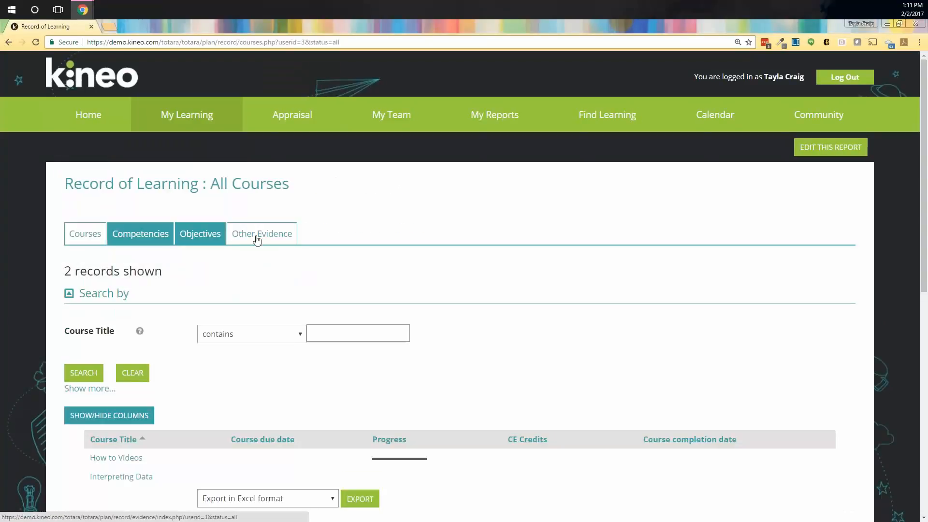
click(257, 239)
click(100, 321)
scroll(340, 324, down, 6)
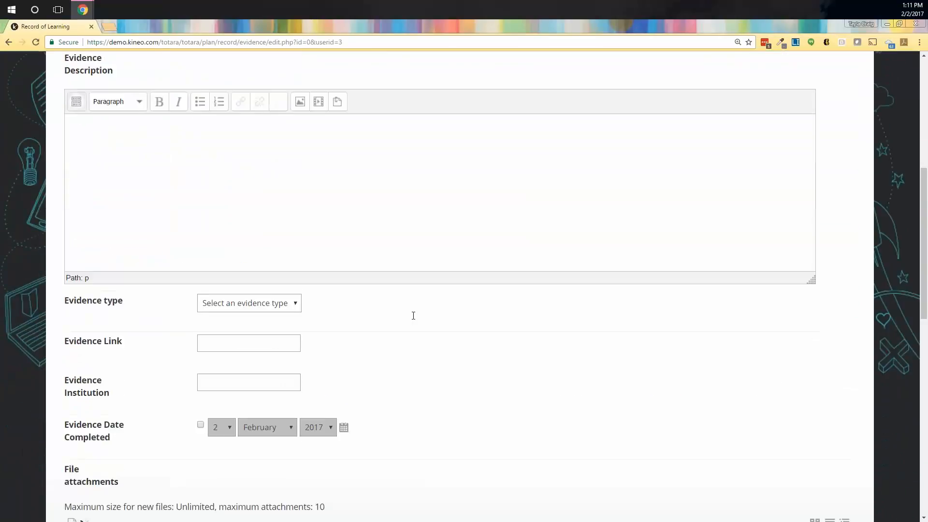
scroll(415, 317, down, 2)
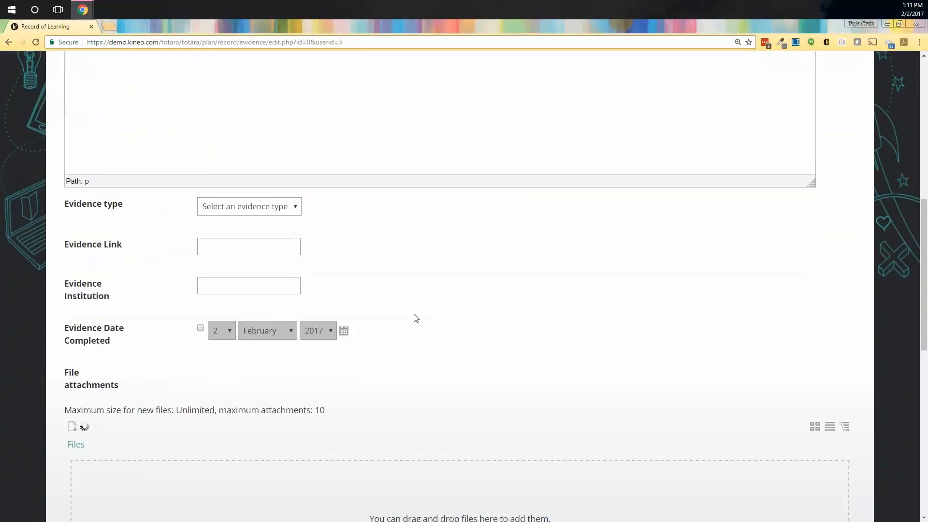
scroll(416, 318, down, 2)
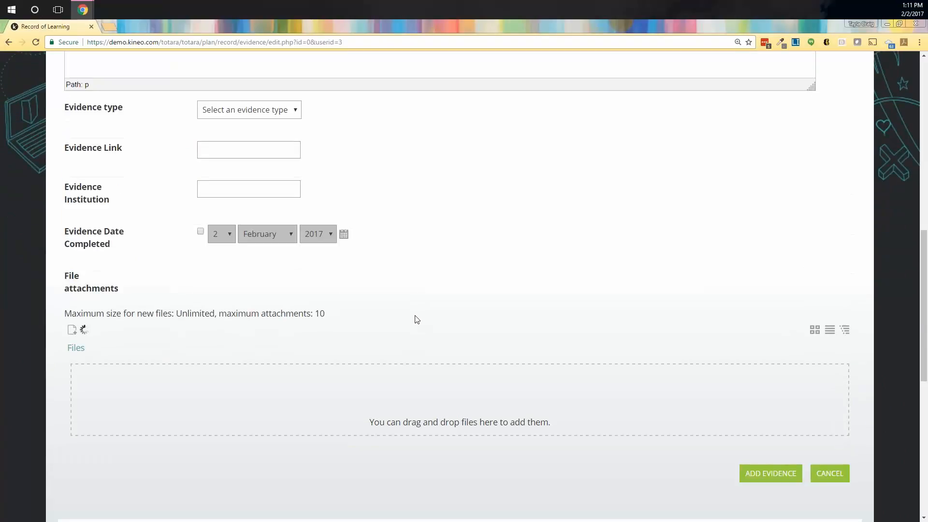
mouse_move(79, 12)
click(80, 71)
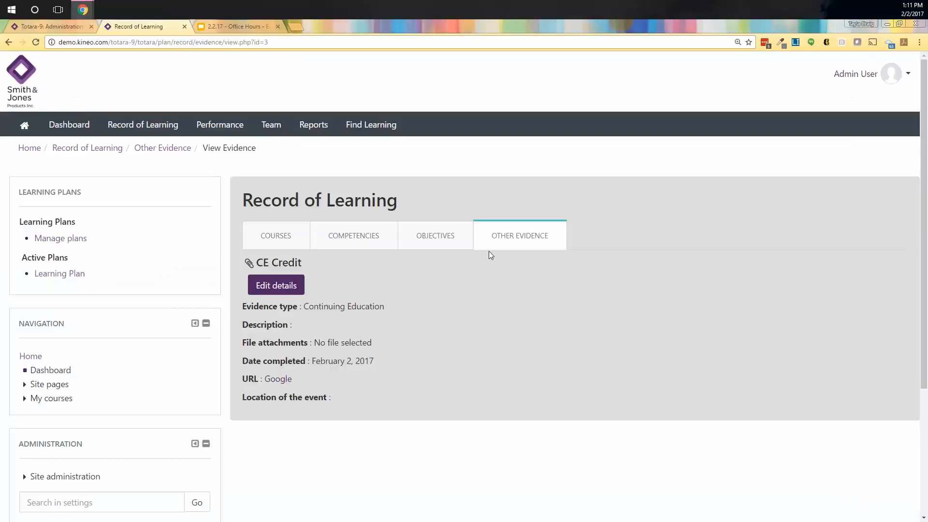
Step: Open CE Credit's Edit details and look over its Continuing Education, URL and Chicago map fields
click(276, 285)
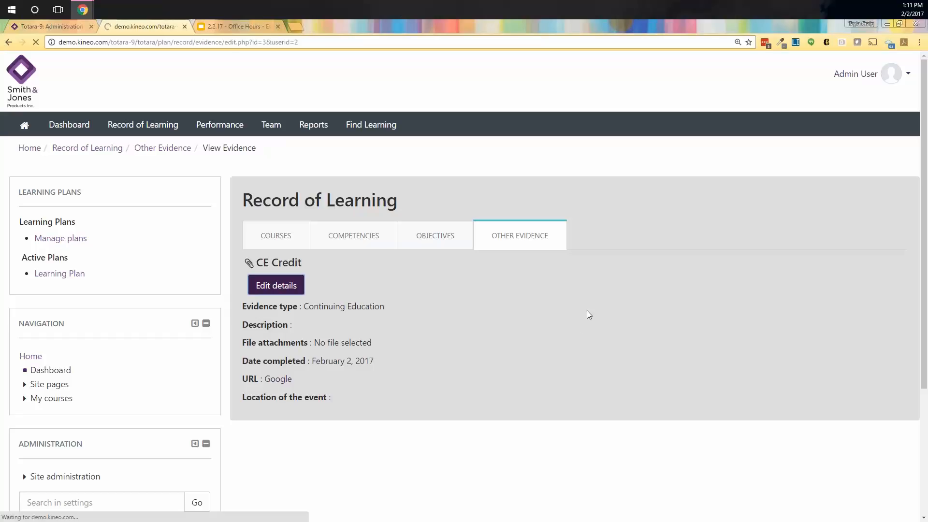
scroll(621, 314, down, 5)
scroll(621, 314, down, 7)
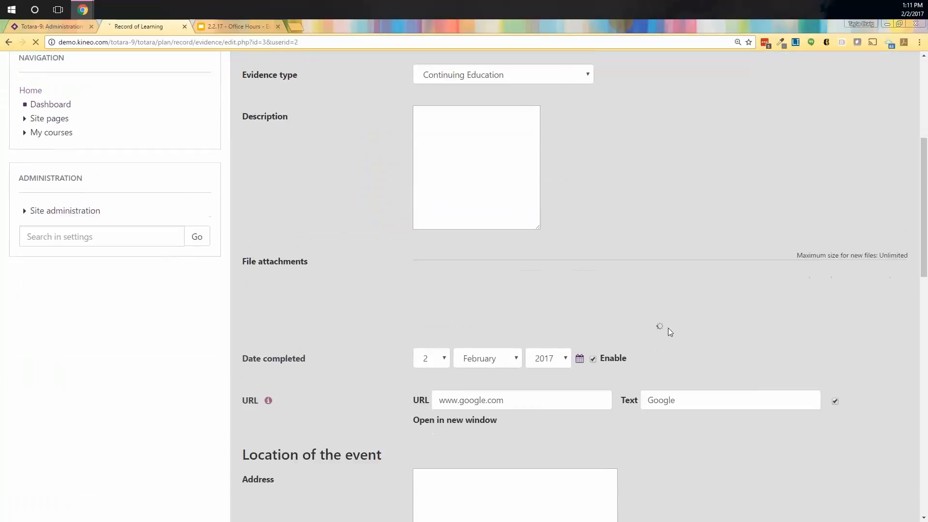
scroll(697, 428, down, 6)
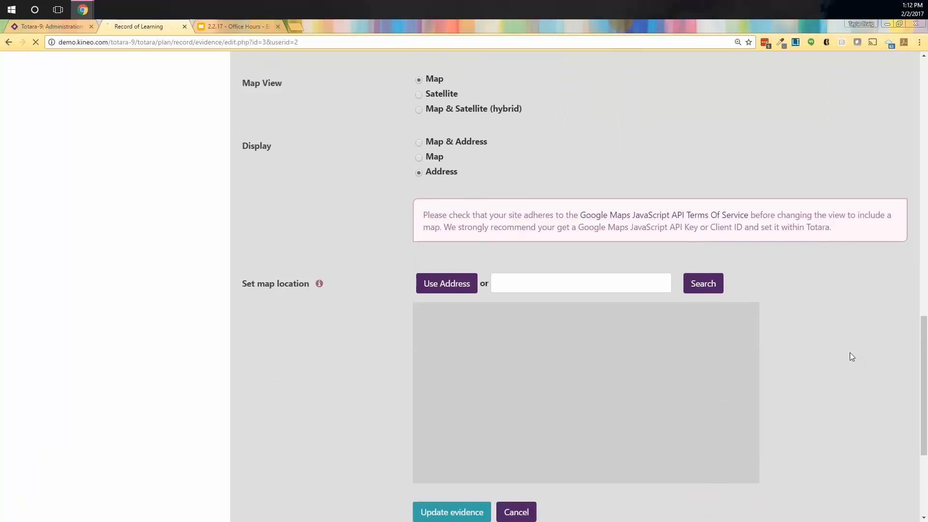
scroll(860, 381, up, 3)
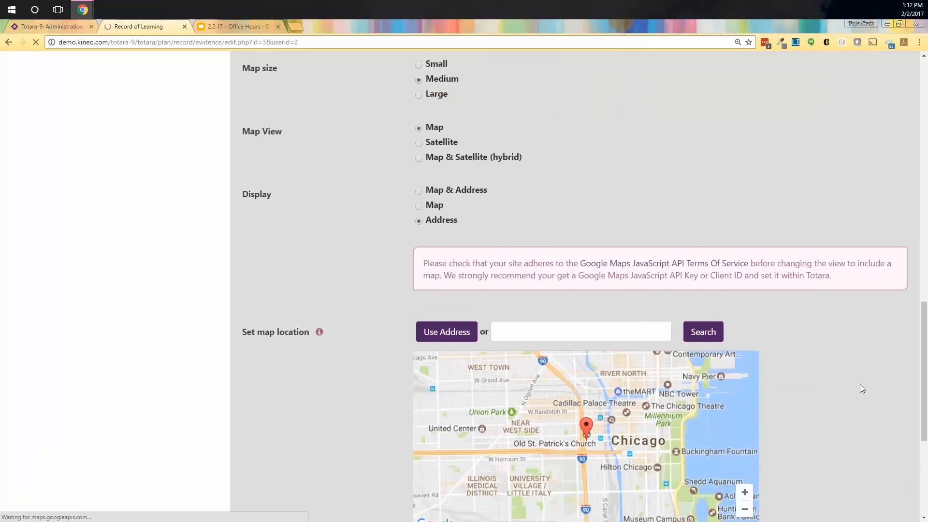
scroll(800, 204, up, 8)
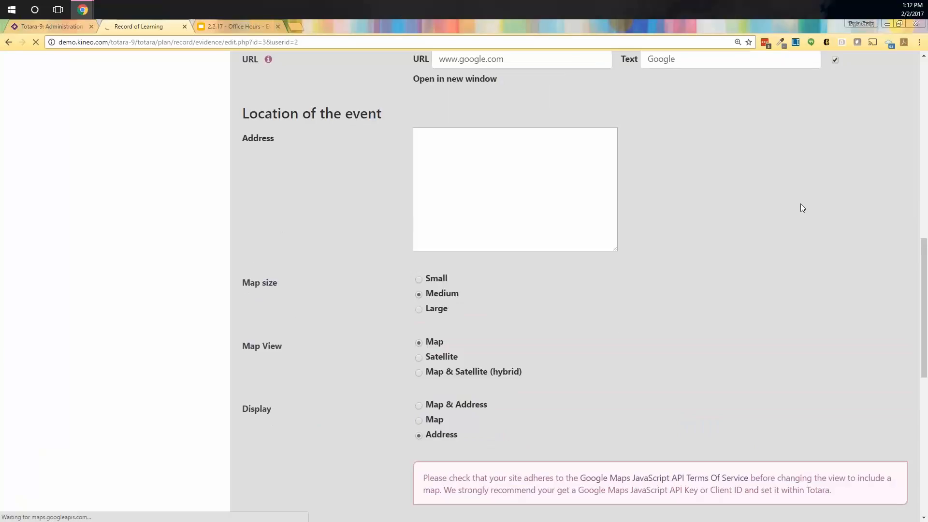
scroll(800, 204, up, 5)
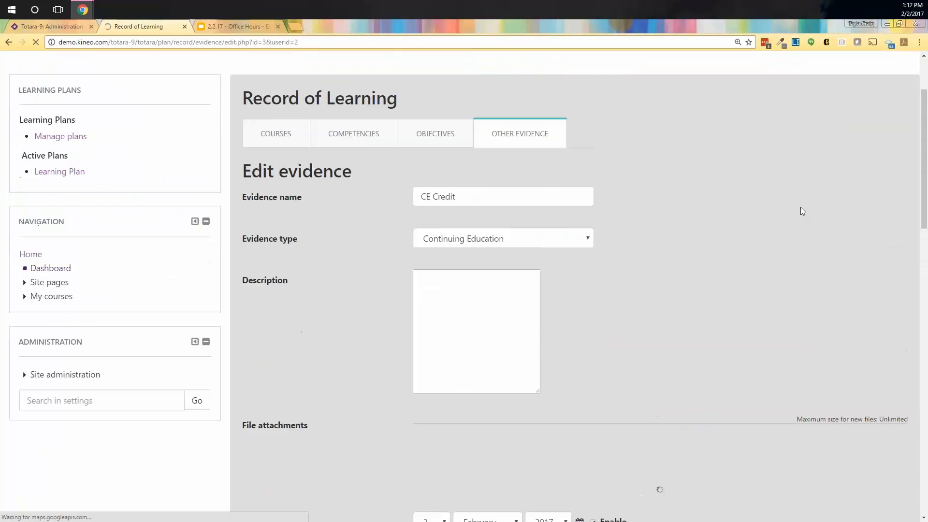